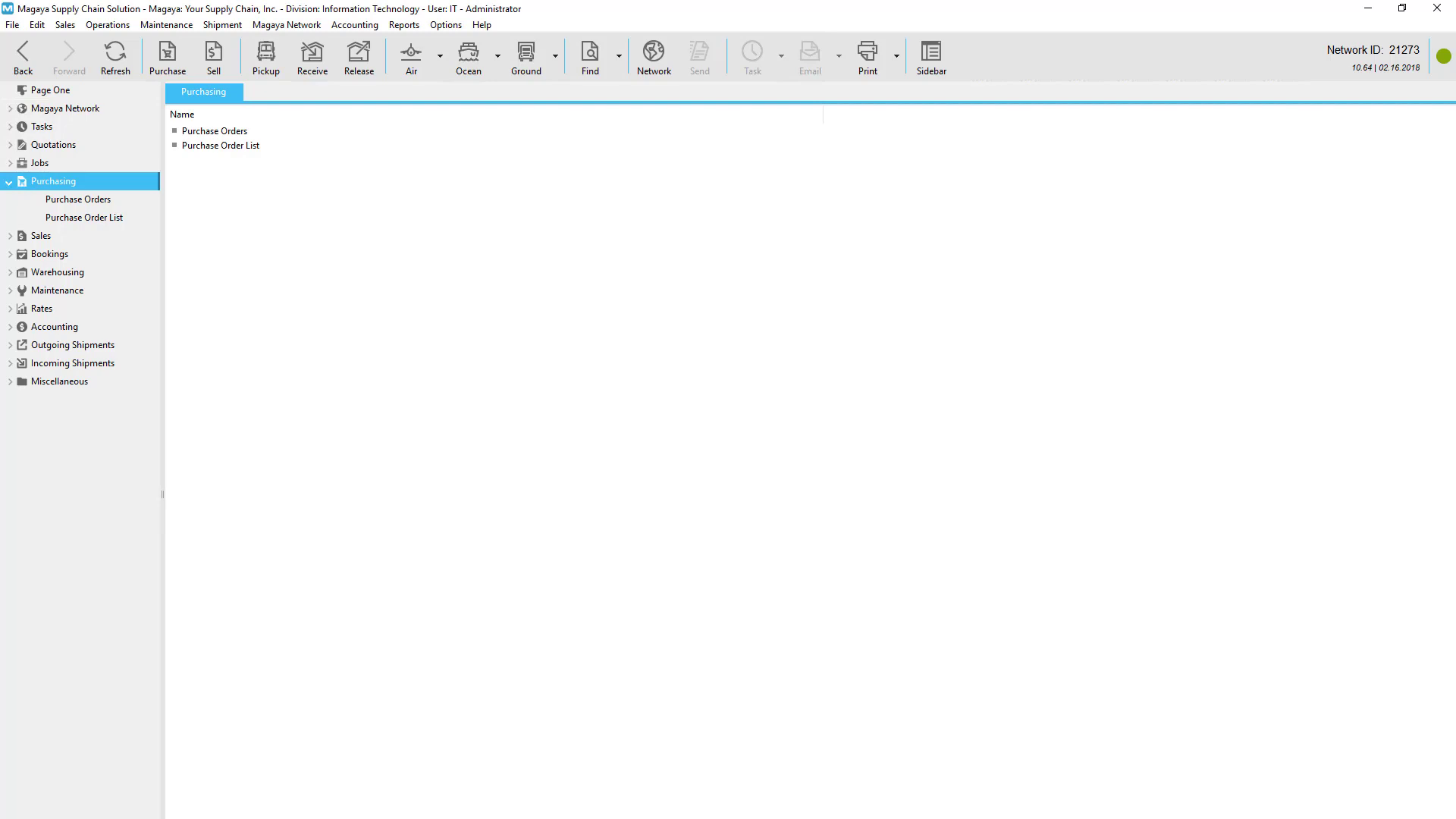
Step: Open the inventory item definition of the Beverage Case (part number BC) and view its SKUs
click(79, 200)
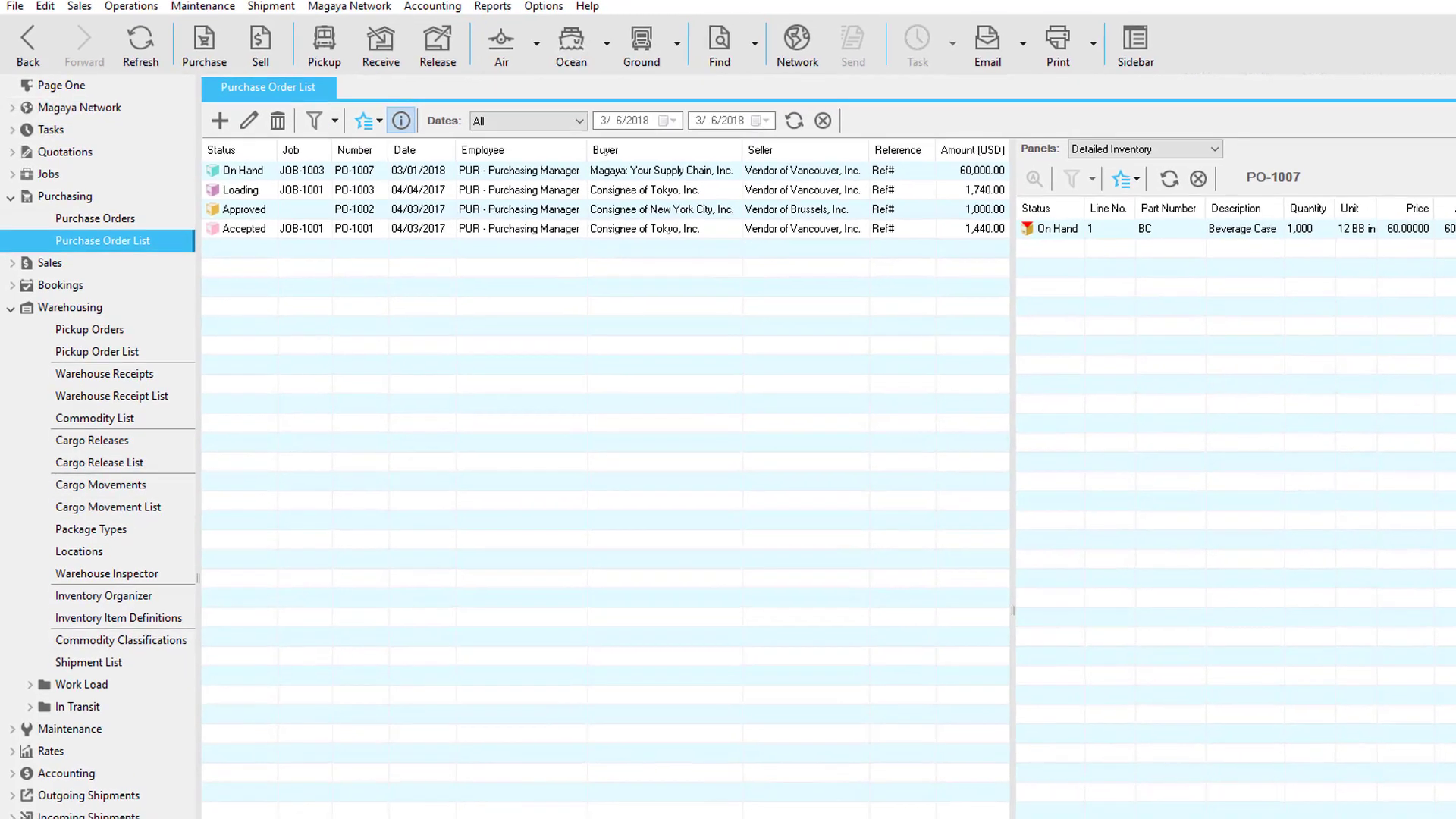
click(115, 627)
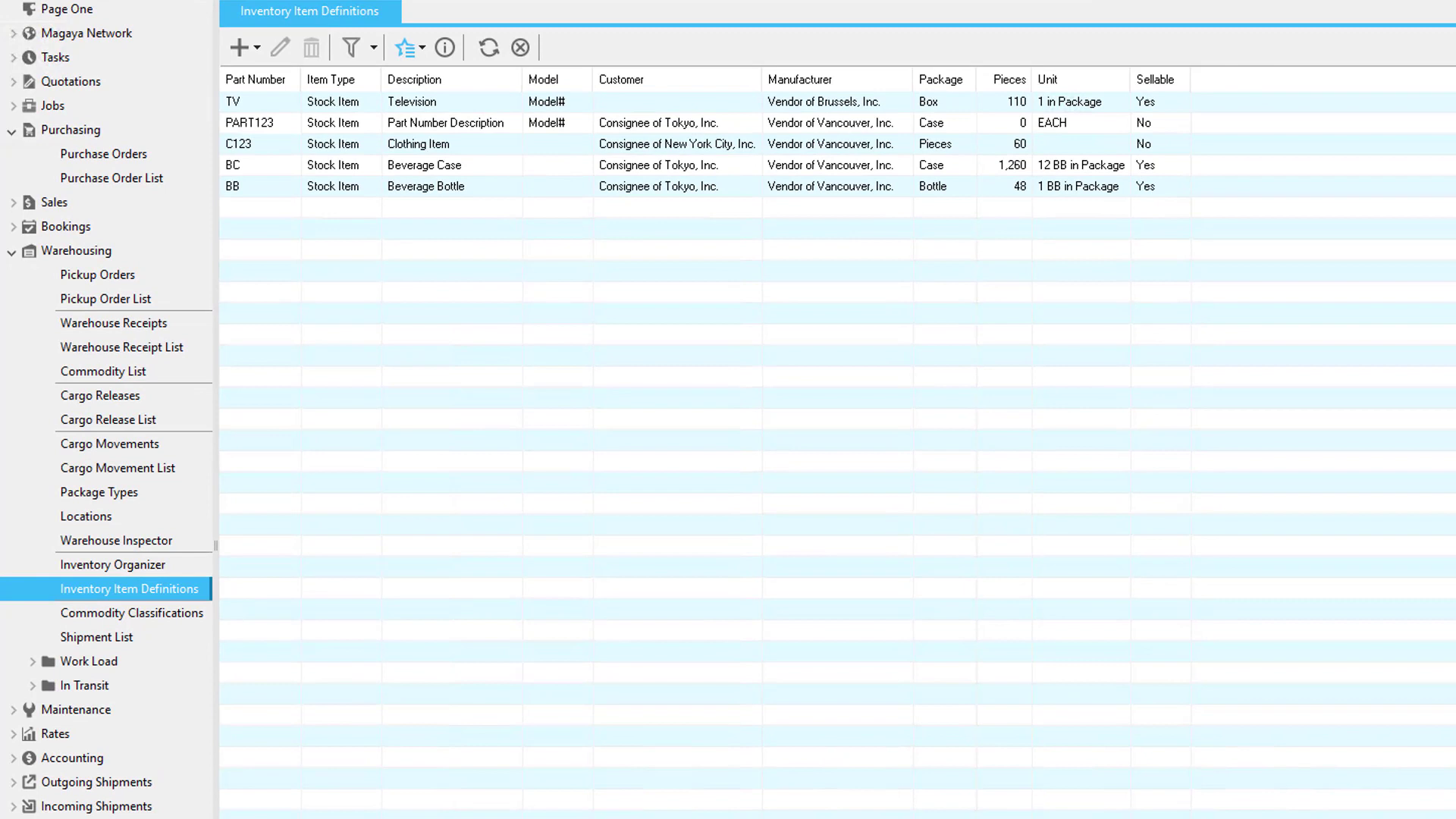
double_click(424, 165)
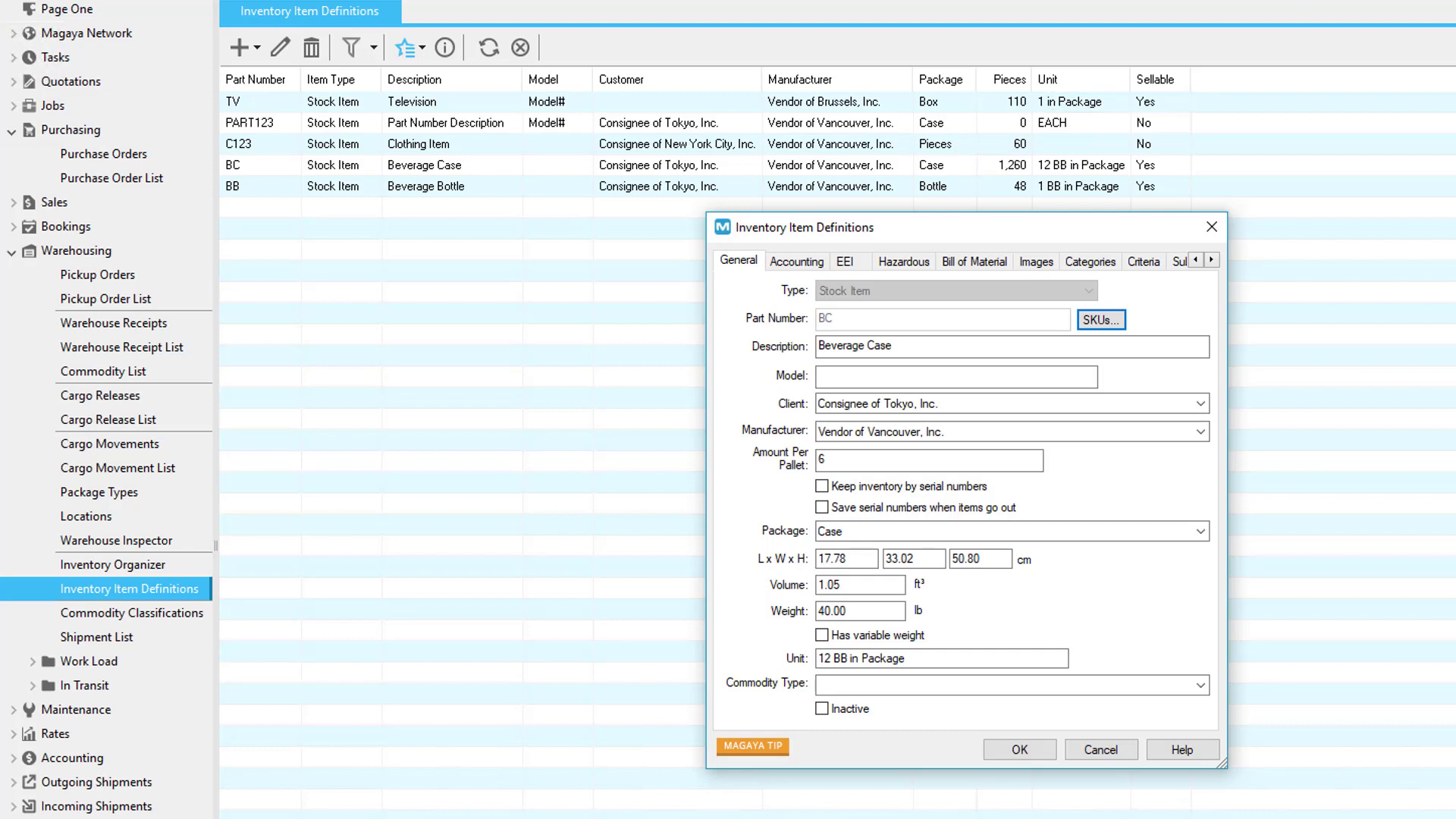
click(1101, 320)
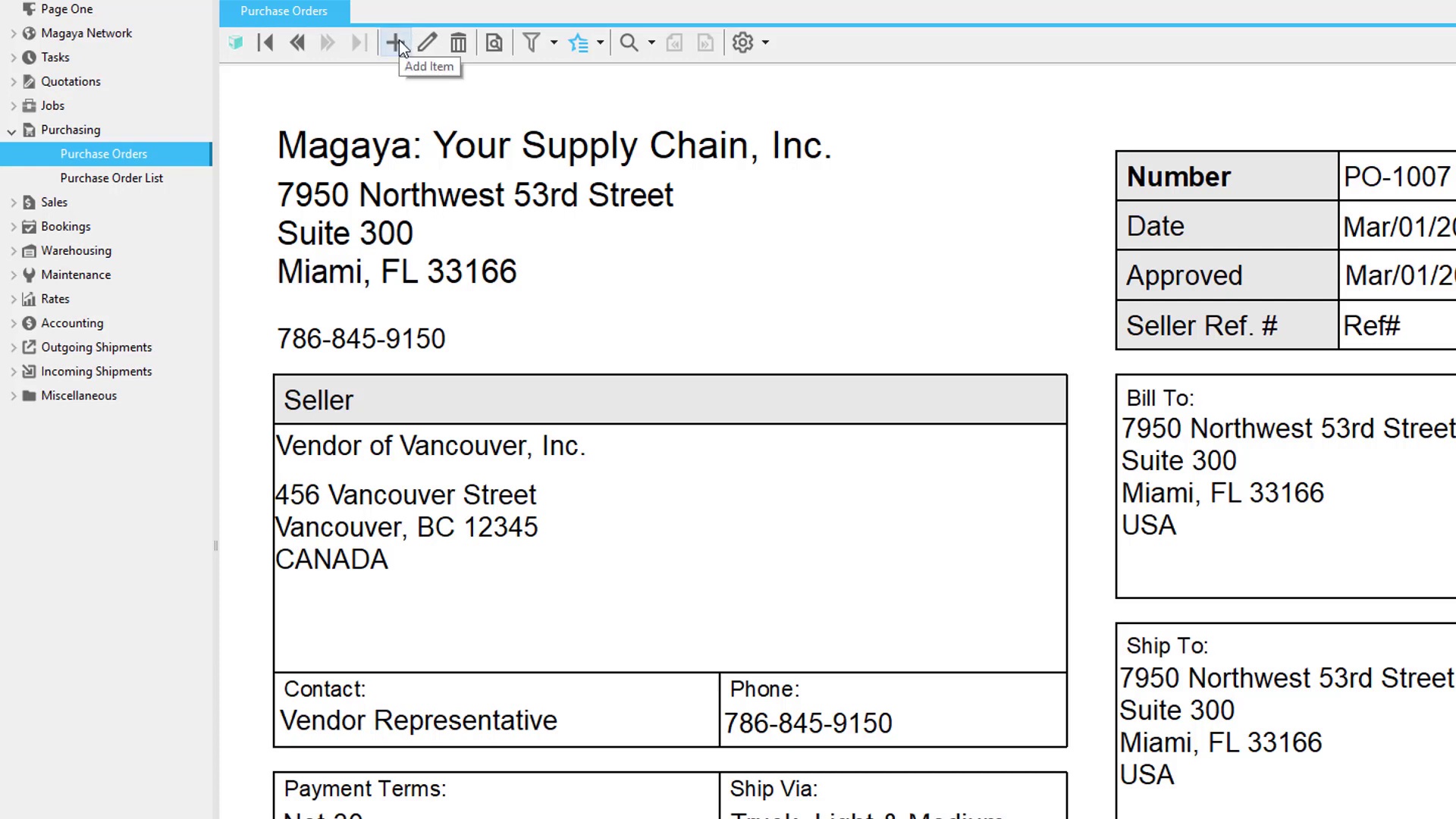
Step: Start a new purchase order from the purchase orders view
click(396, 44)
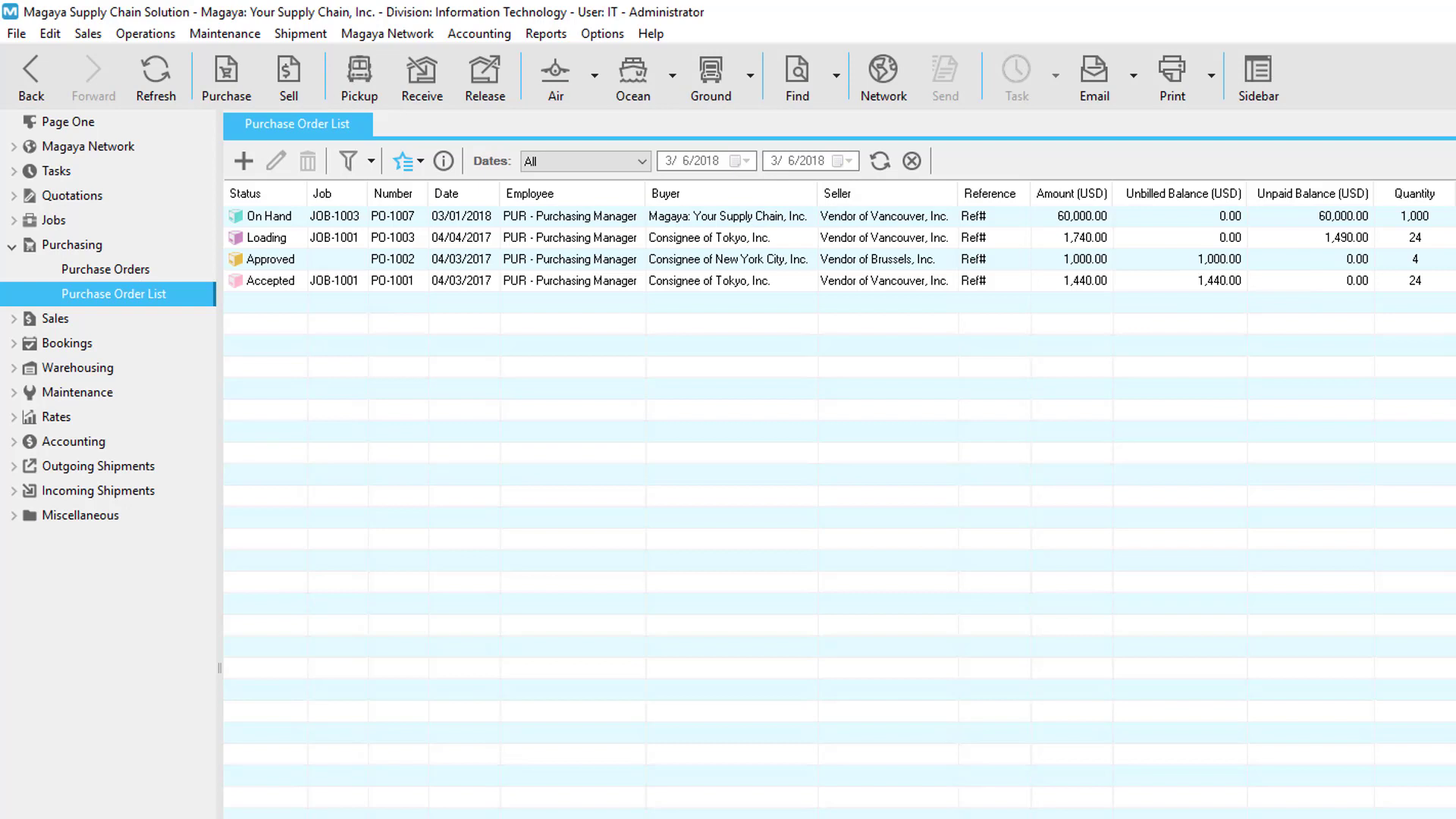
Step: Limit the columns of the purchase order list to Number, Date, Buyer, Seller and Reference
click(420, 152)
click(404, 531)
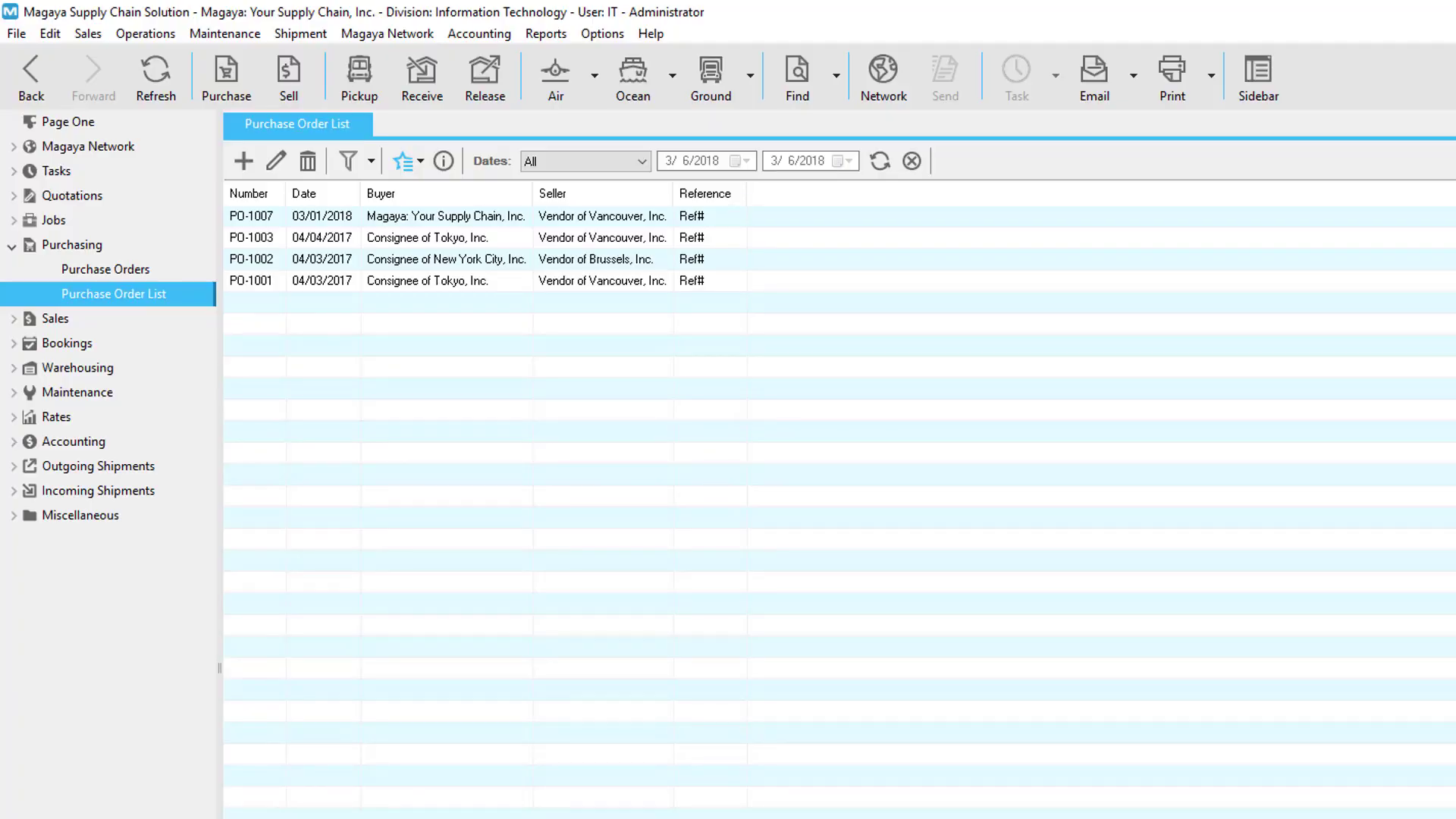
Step: Start the Import Wizard for the purchase order list and continue past its welcome page
click(420, 160)
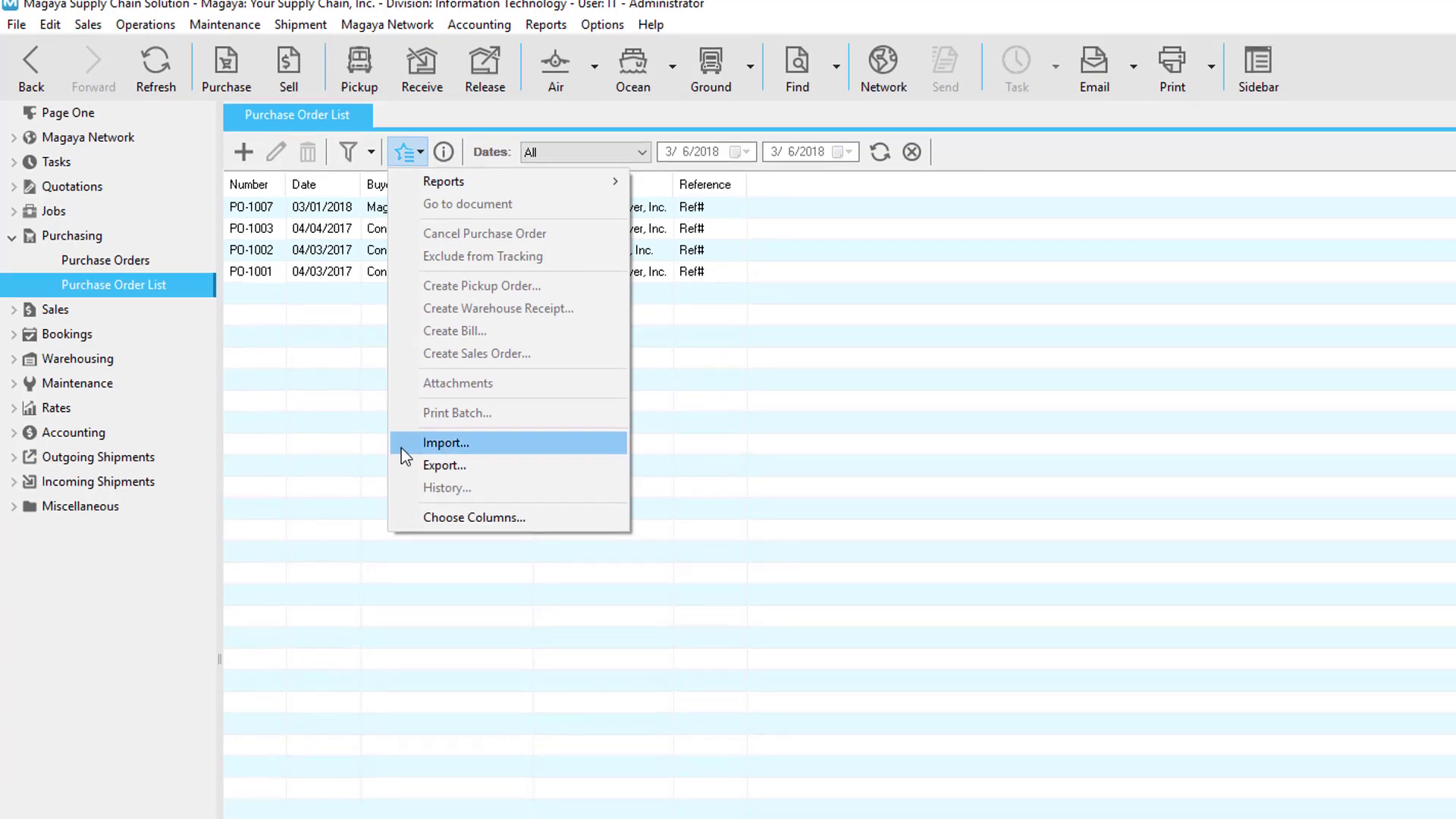
click(400, 451)
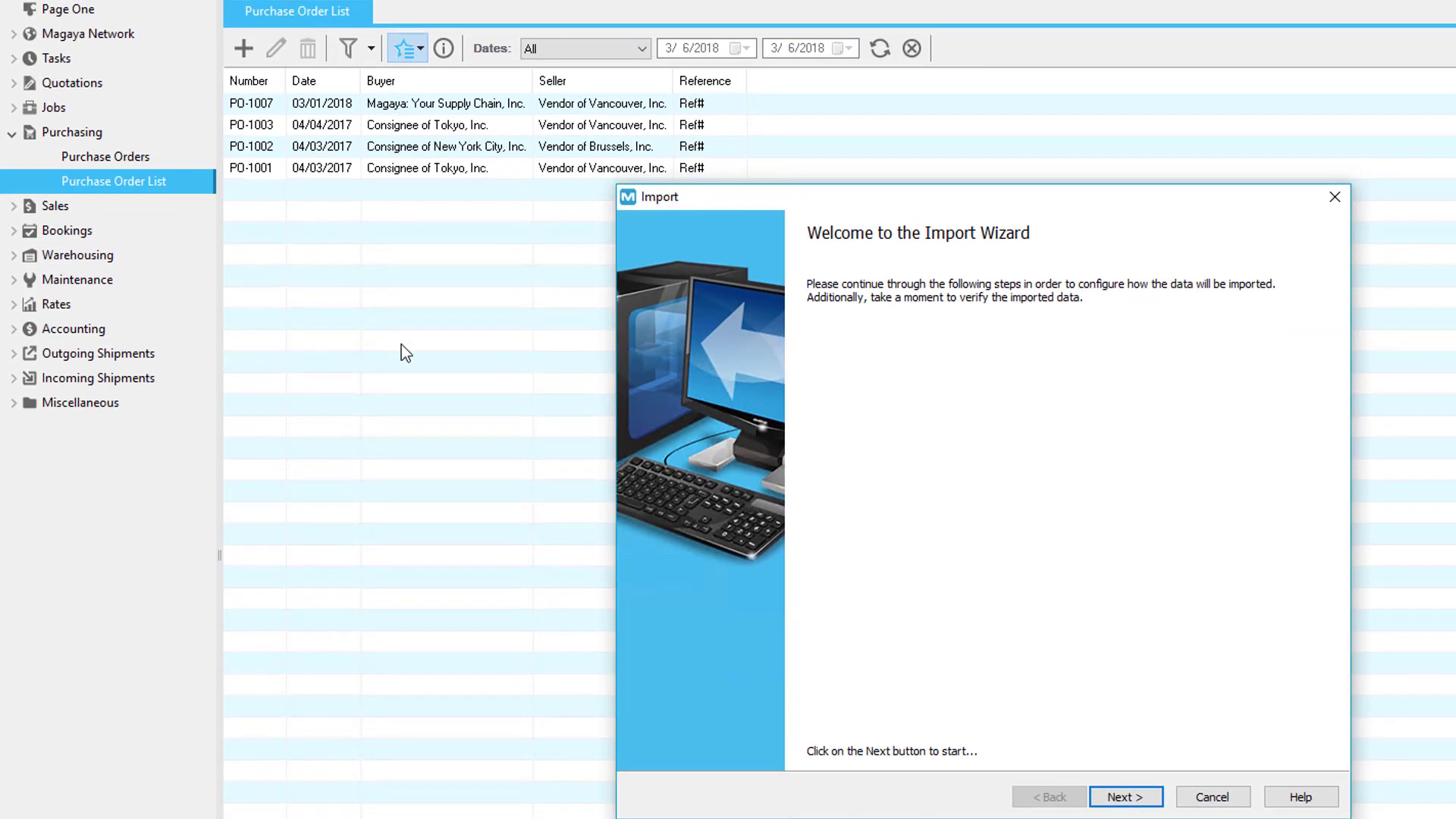
click(1134, 797)
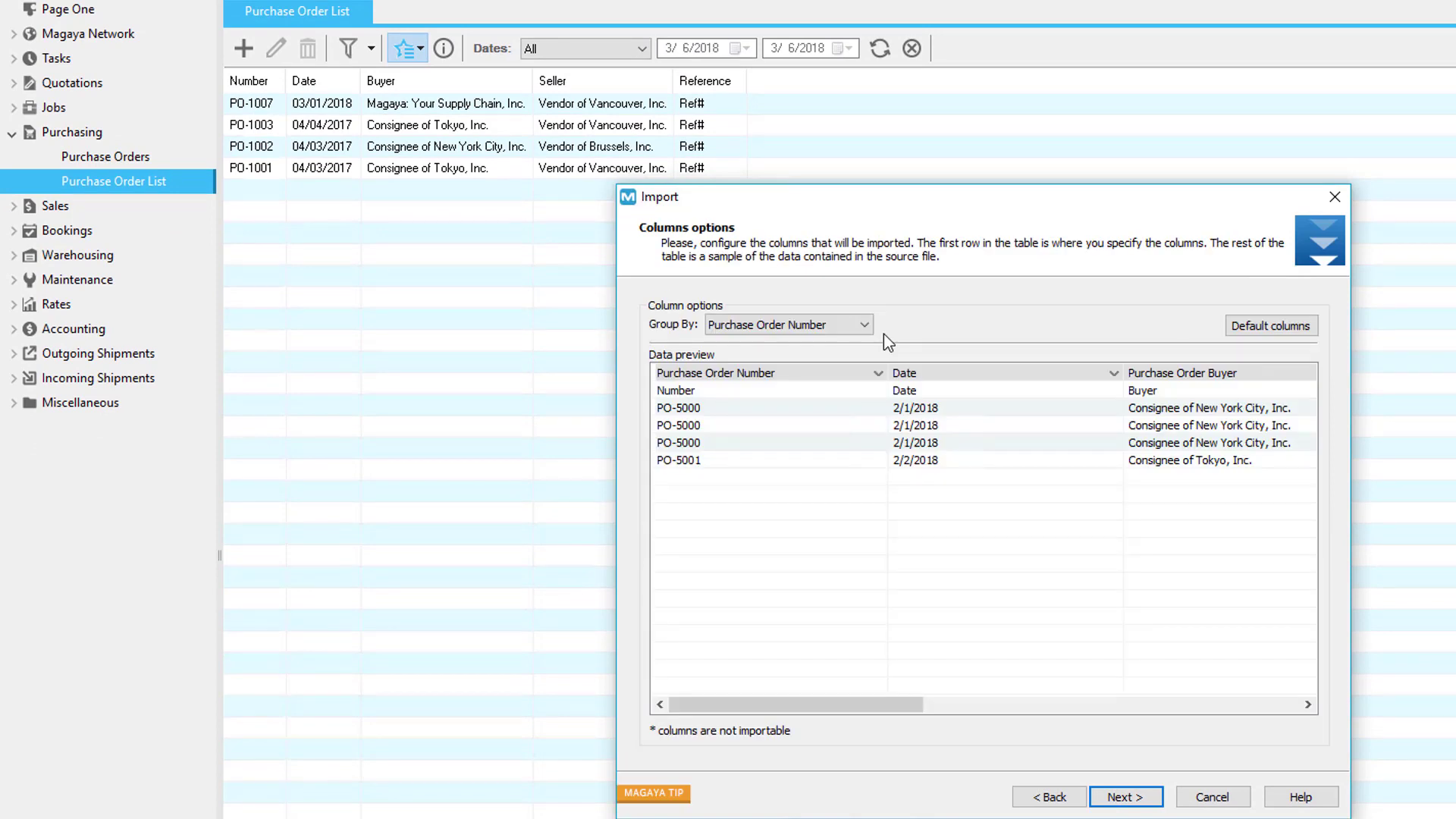
Step: Check the Group By choice and the Purchase Order Number and Date column assignments, and complete the purchase order import
click(866, 326)
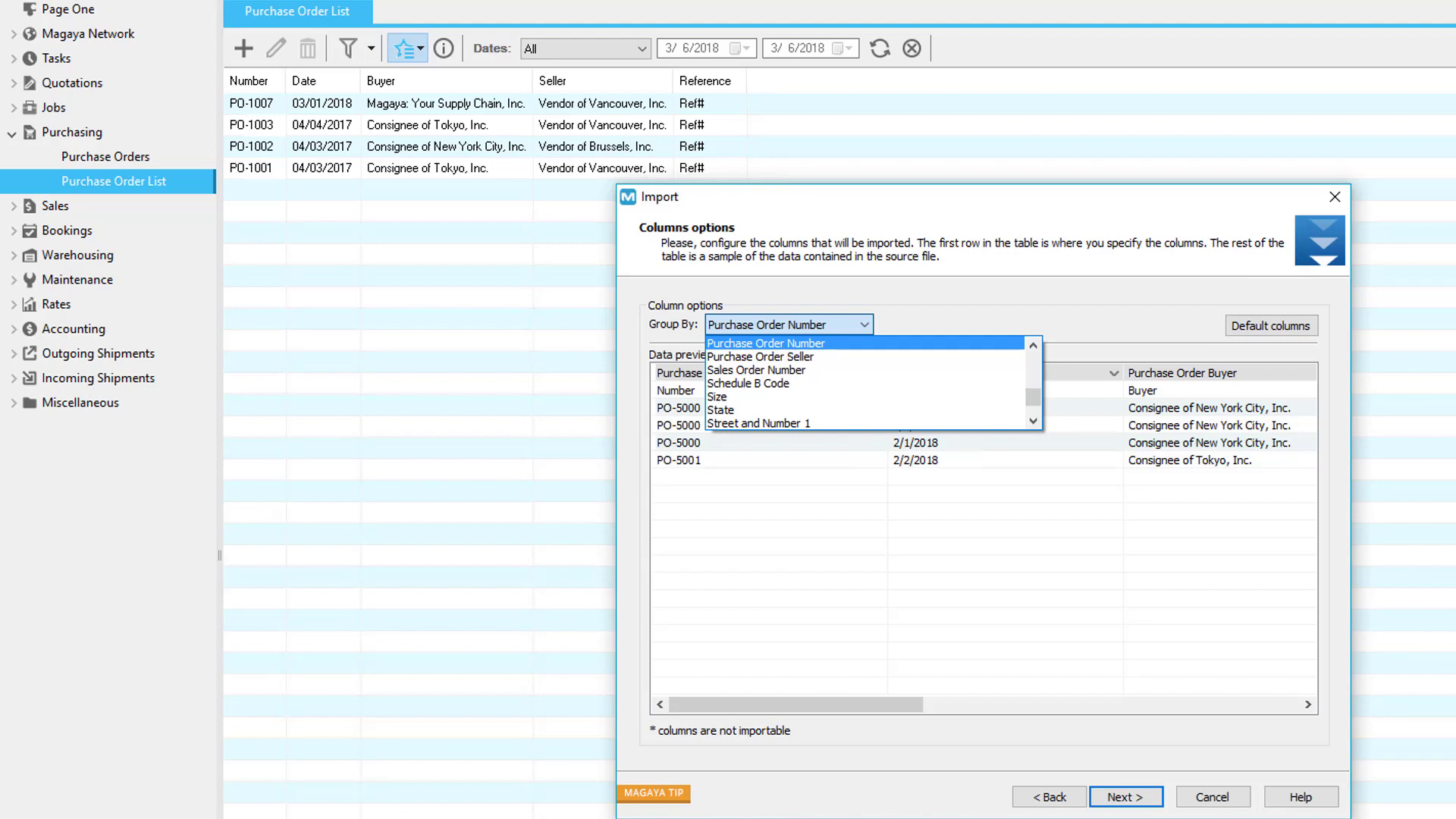
click(866, 326)
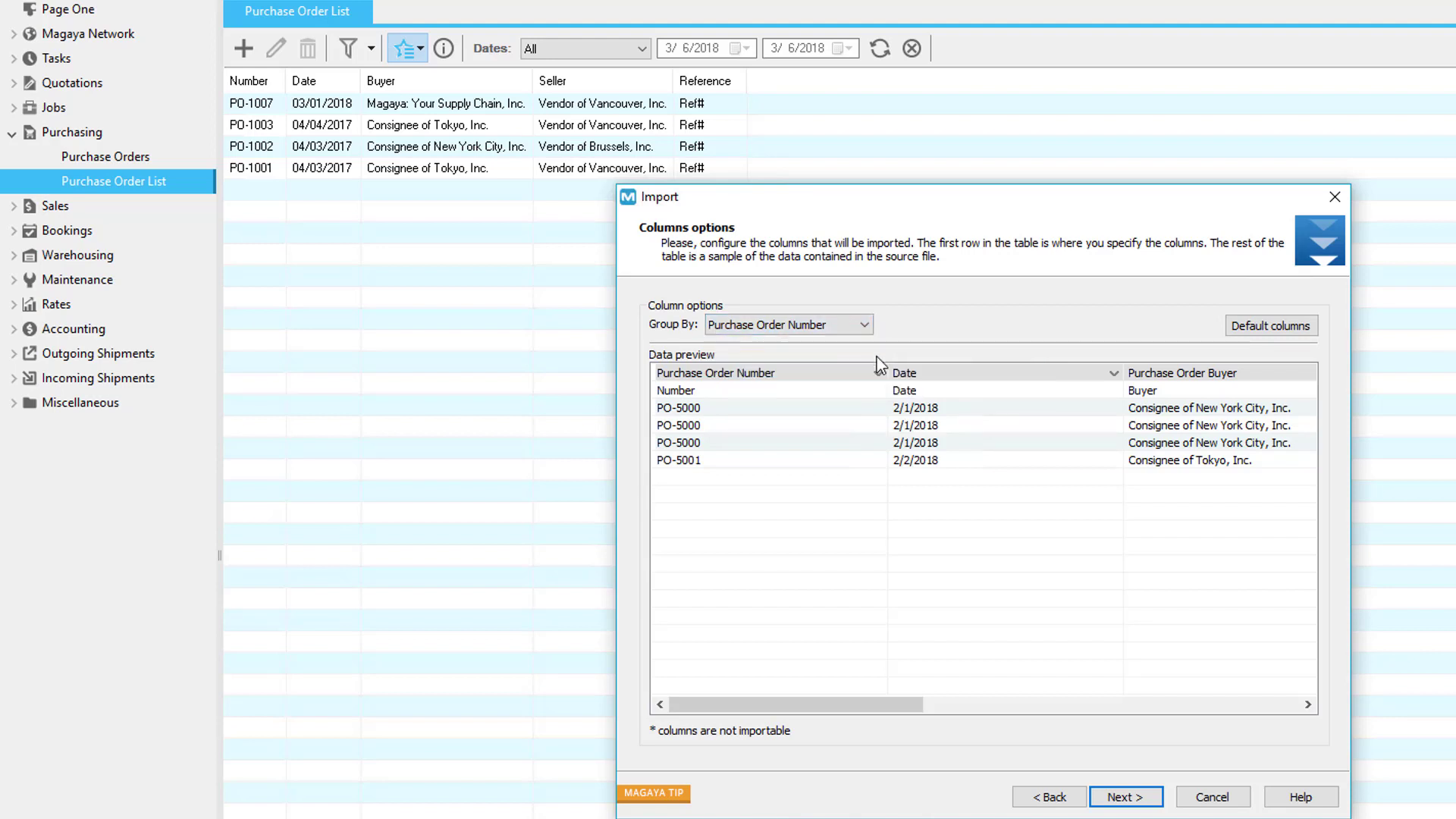
click(881, 373)
click(881, 373)
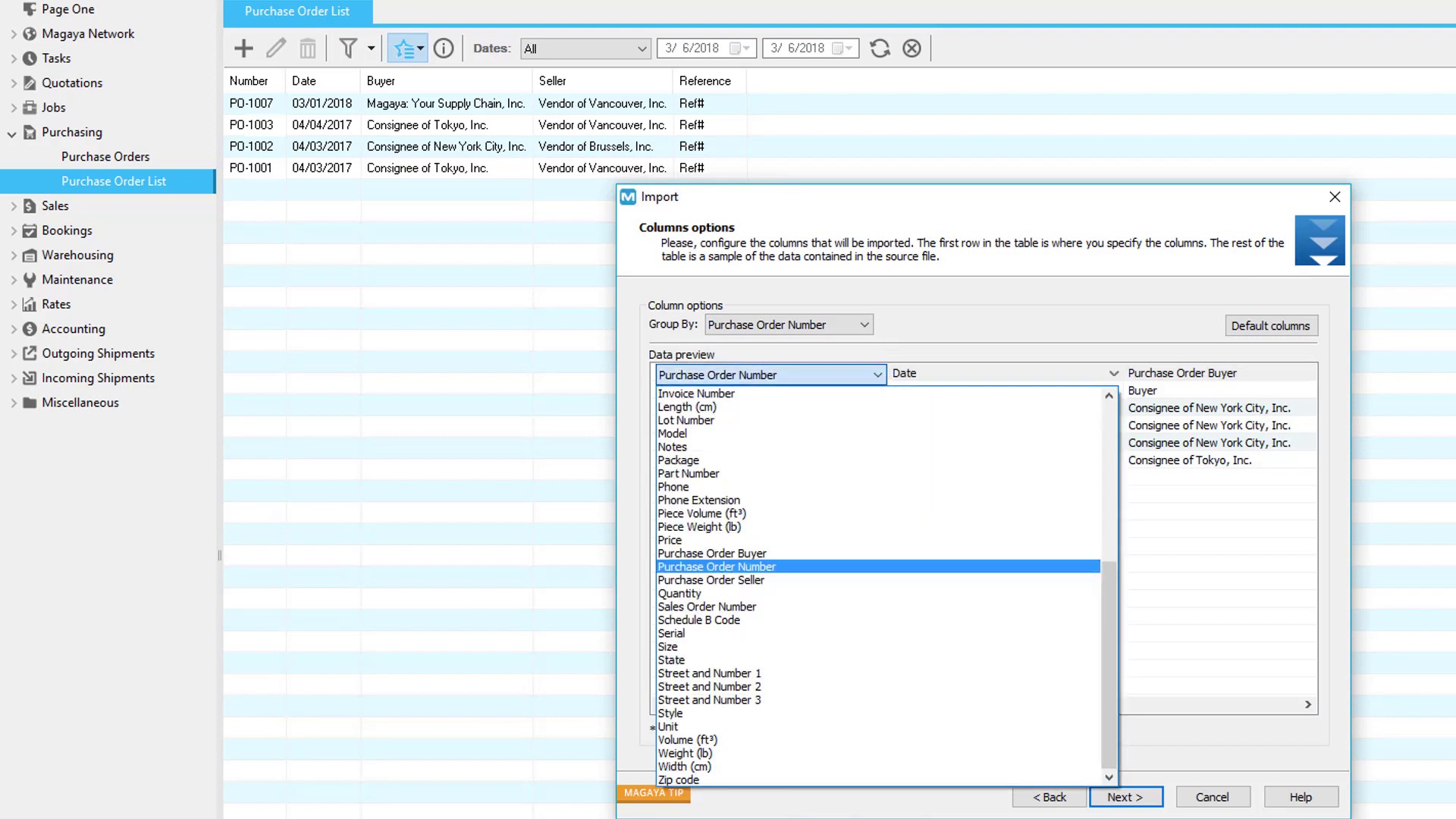
click(1114, 375)
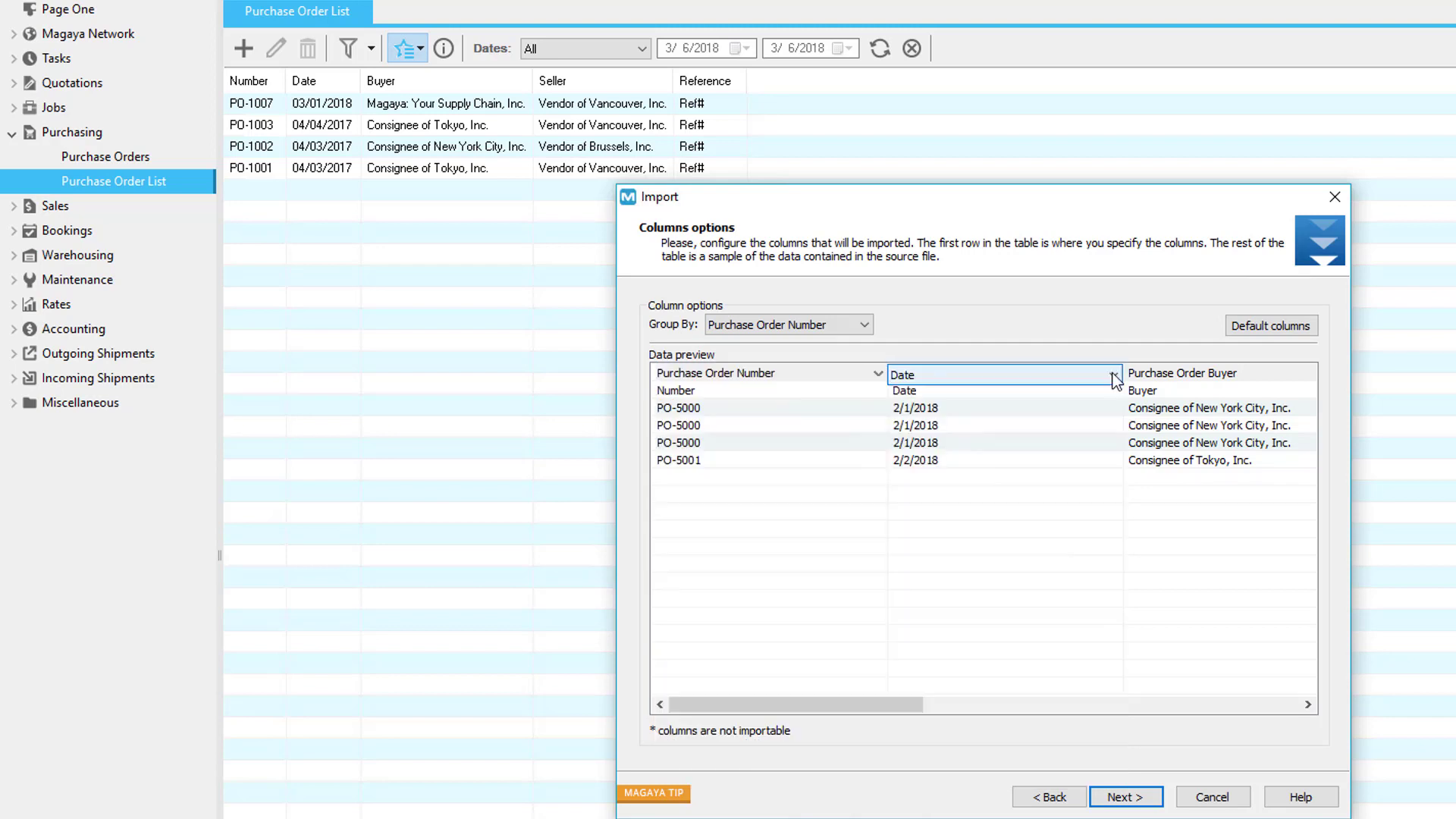
click(1114, 375)
drag(1339, 555, 1341, 384)
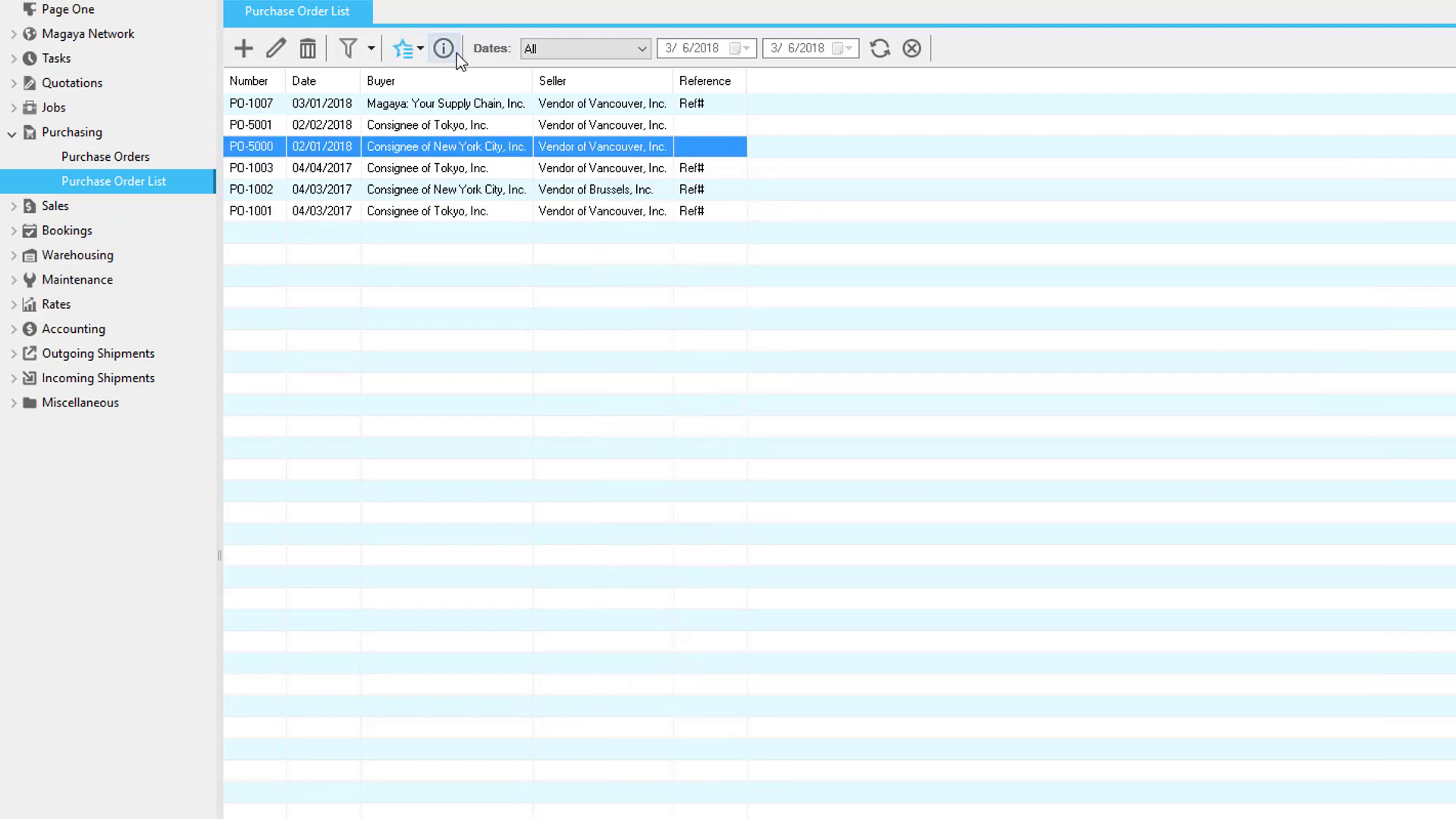
Step: Show the details of the imported purchase order for Consignee of New York City, Inc
click(457, 55)
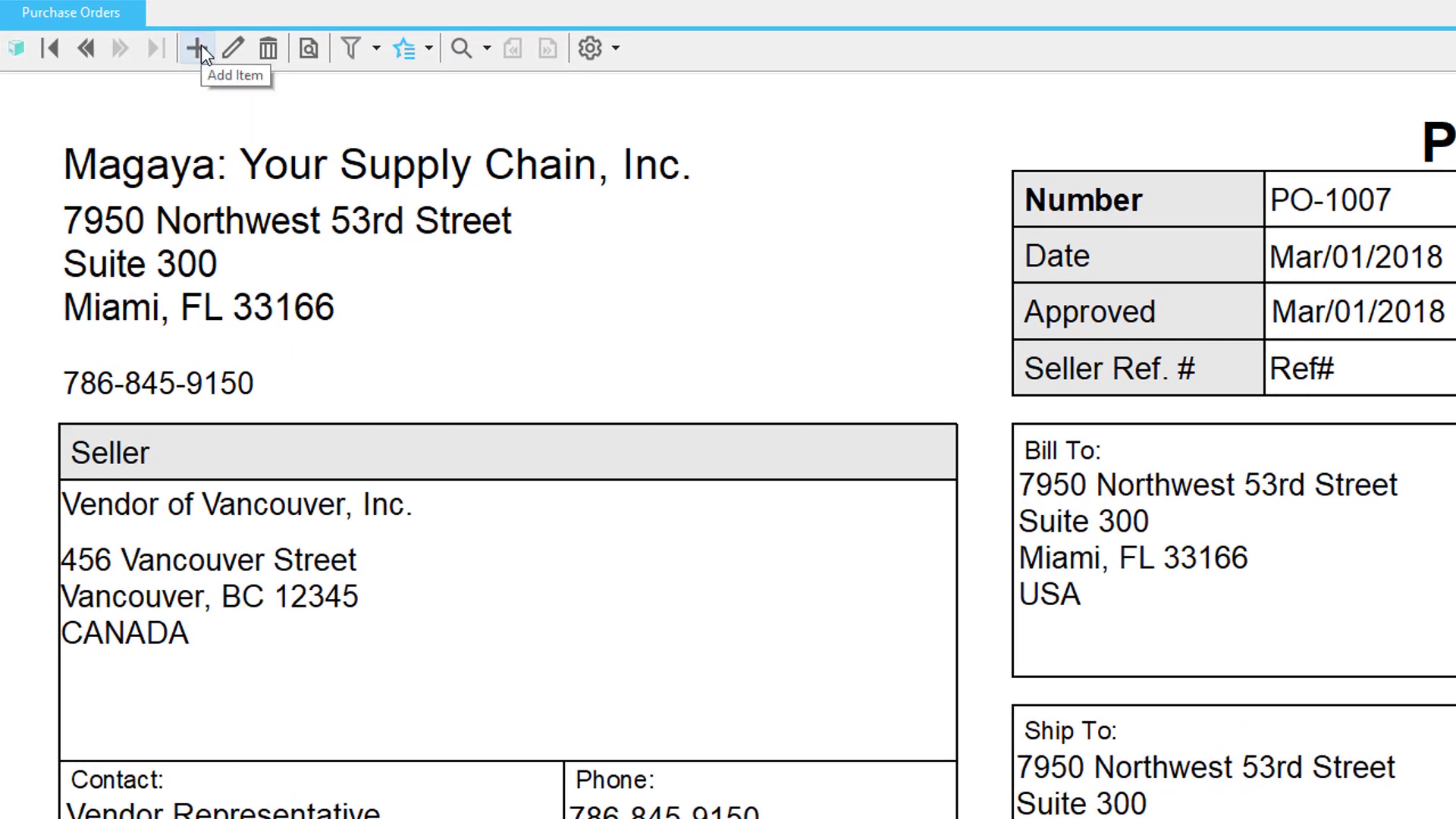
Step: Create a purchase order with employee PUR - Purchasing Manager and buyer Consignee of New York City, Inc
click(202, 44)
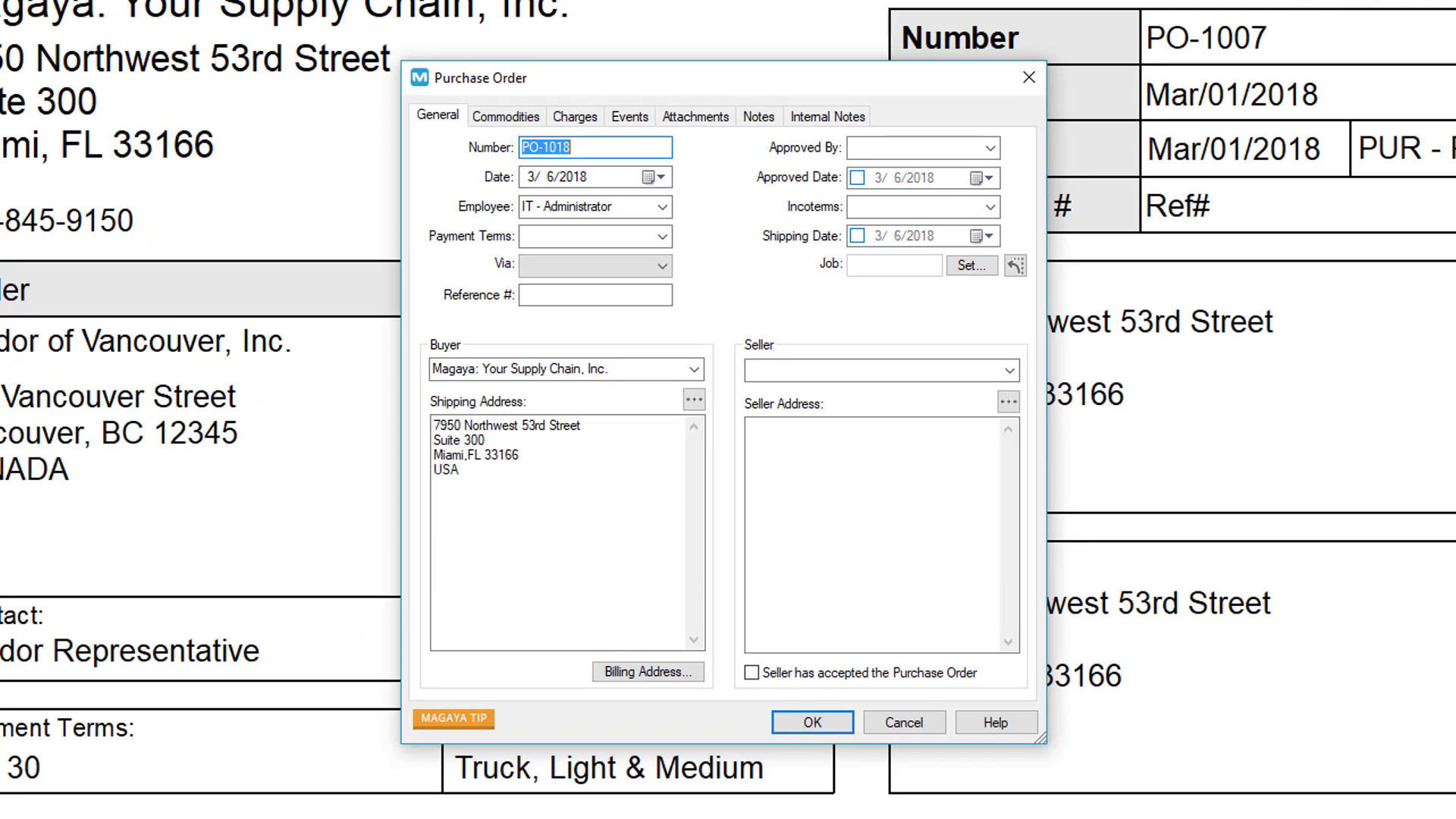
click(662, 207)
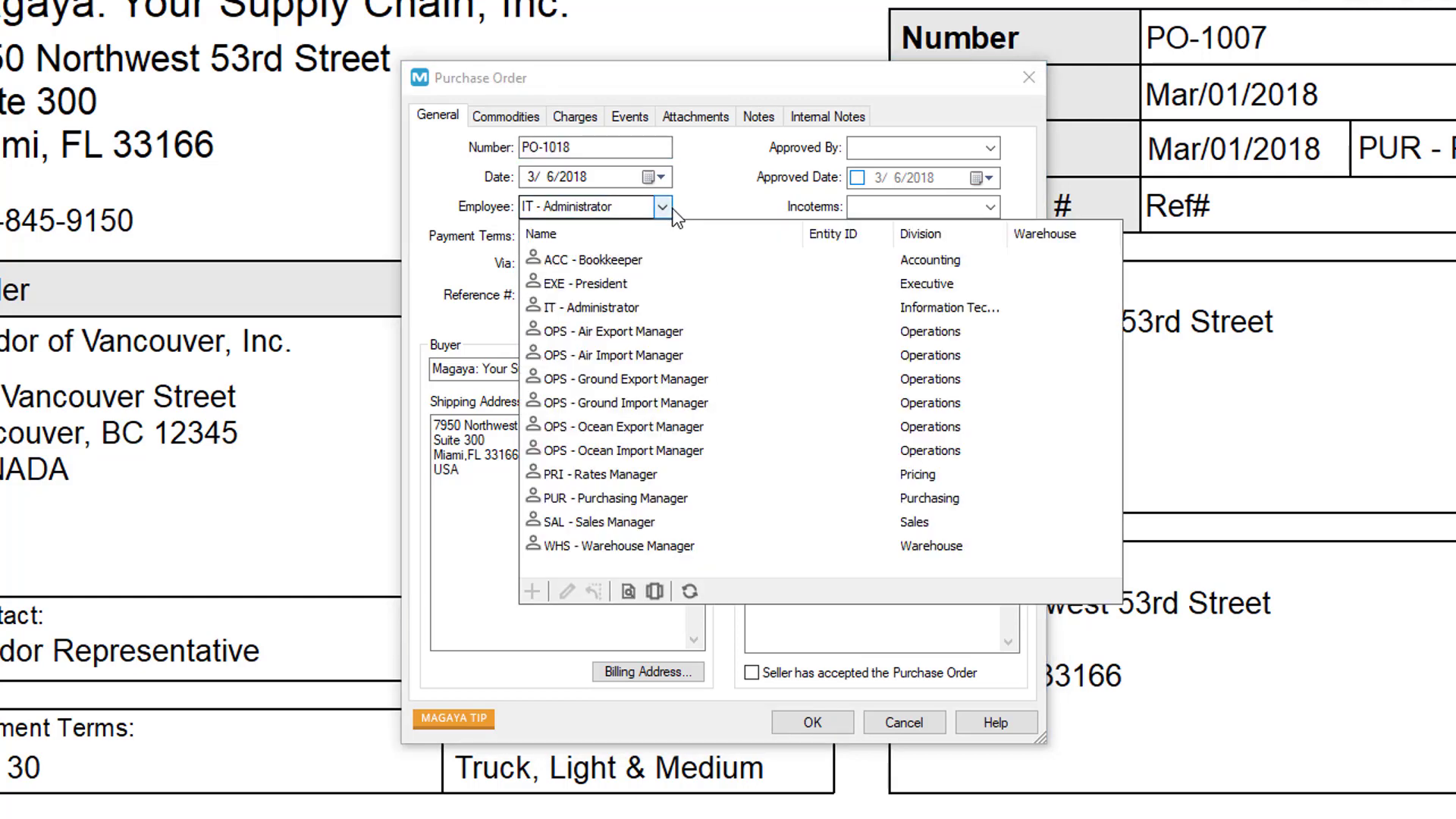
click(687, 497)
click(694, 369)
click(684, 446)
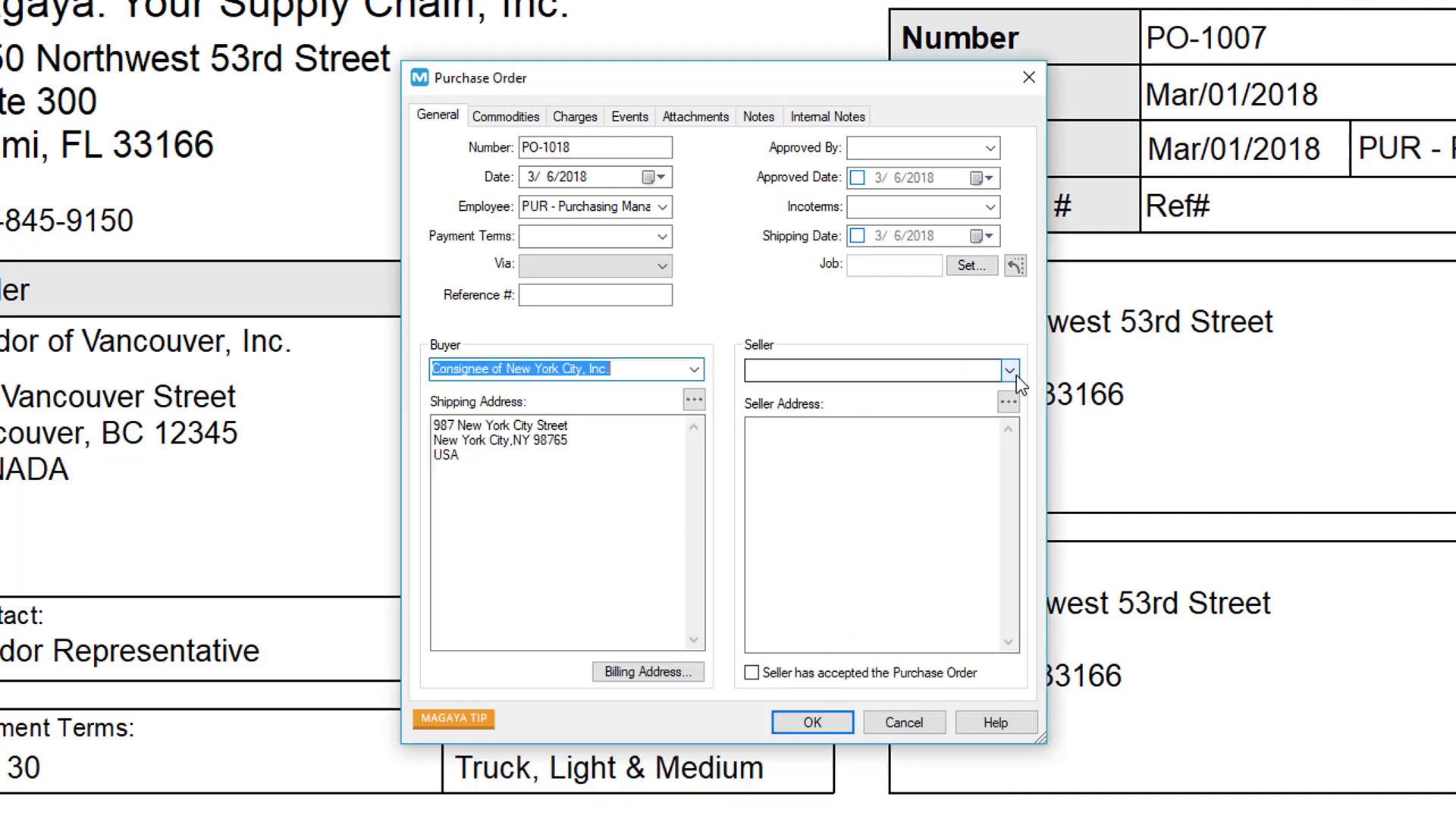
Step: Allow creating purchase orders with customers as sellers in the Purchasing configuration, and choose Vendor of Vancouver, Inc. as the order's seller
click(1016, 375)
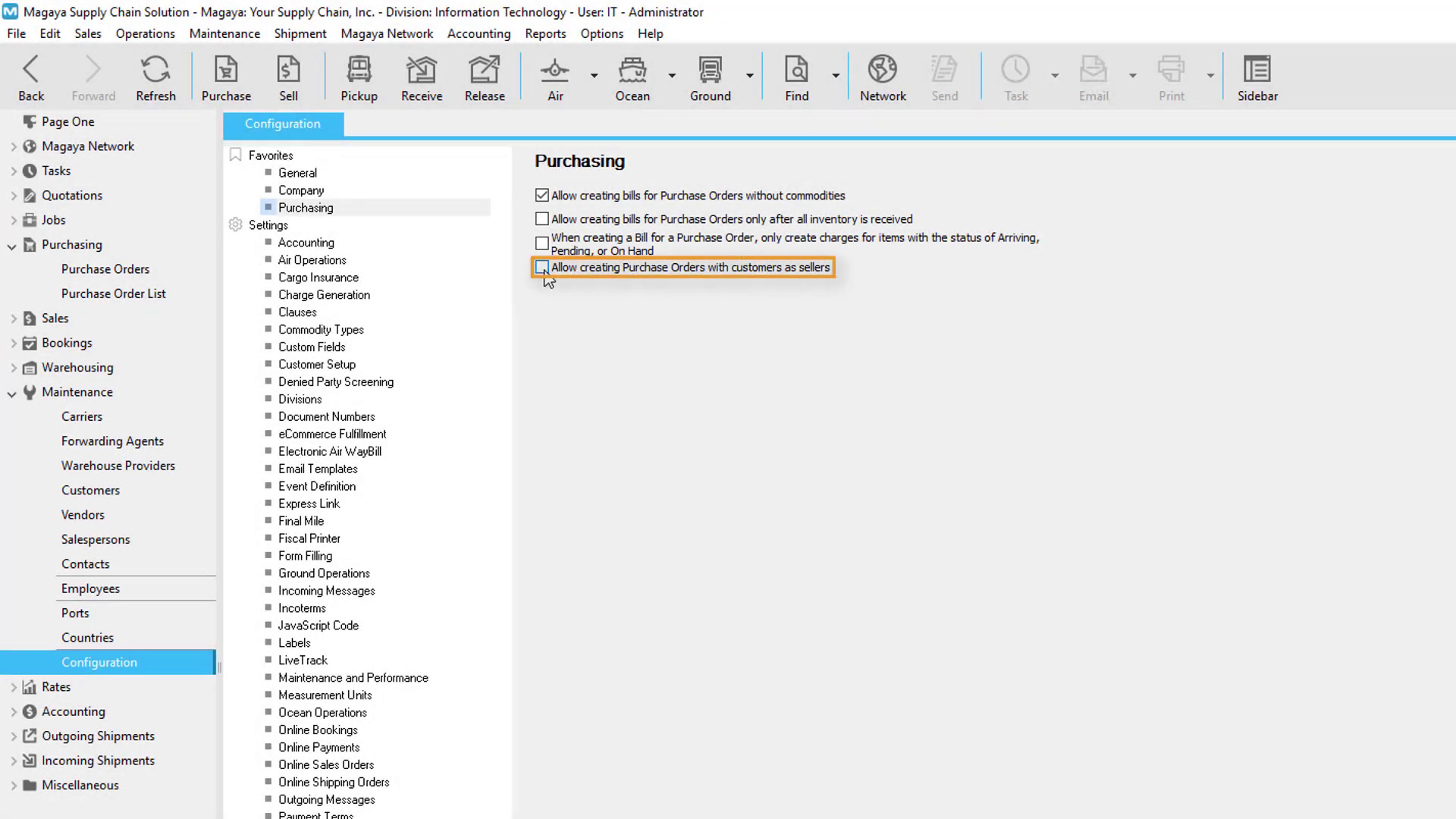
click(543, 270)
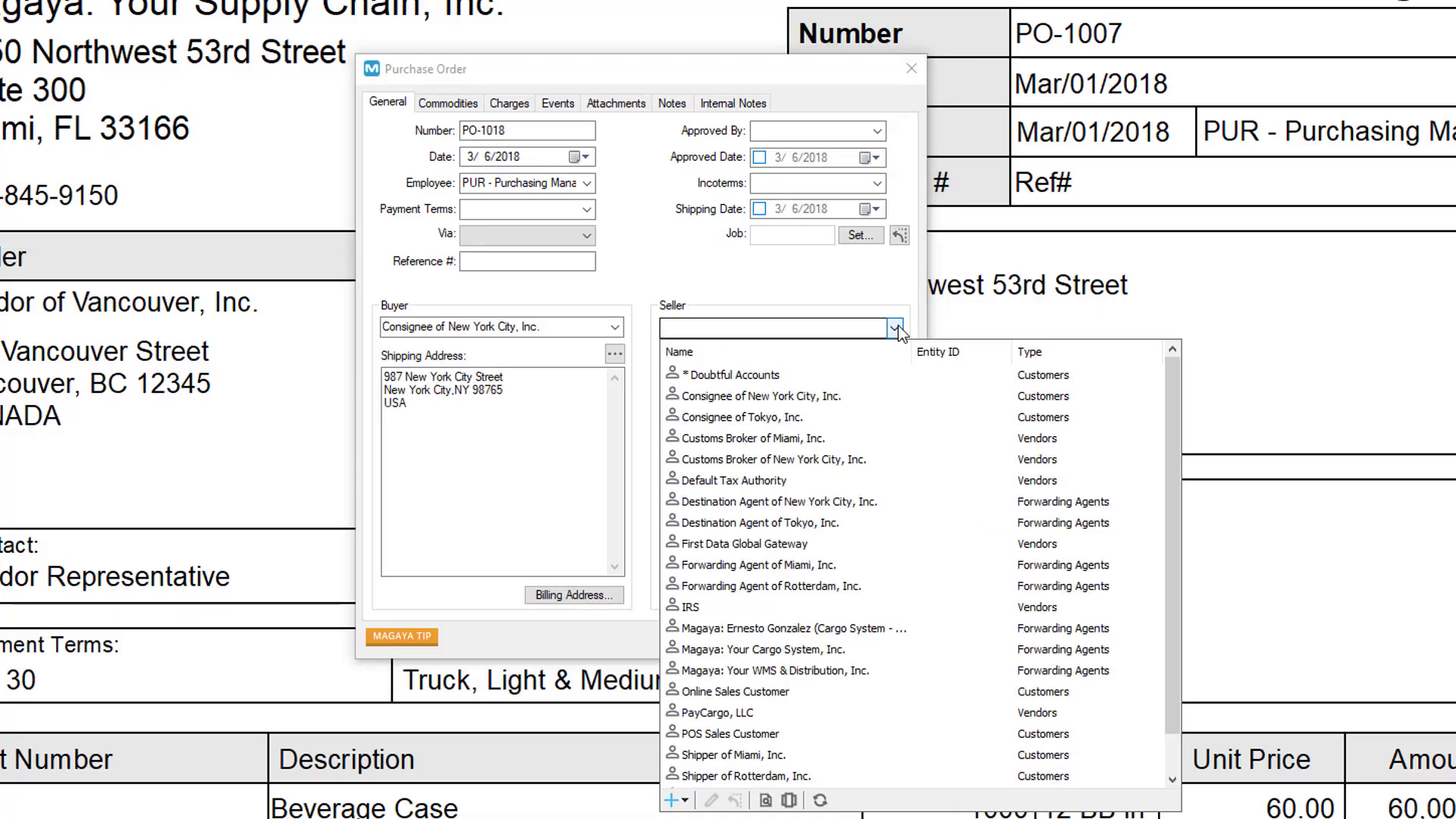
key(End)
key(Tab)
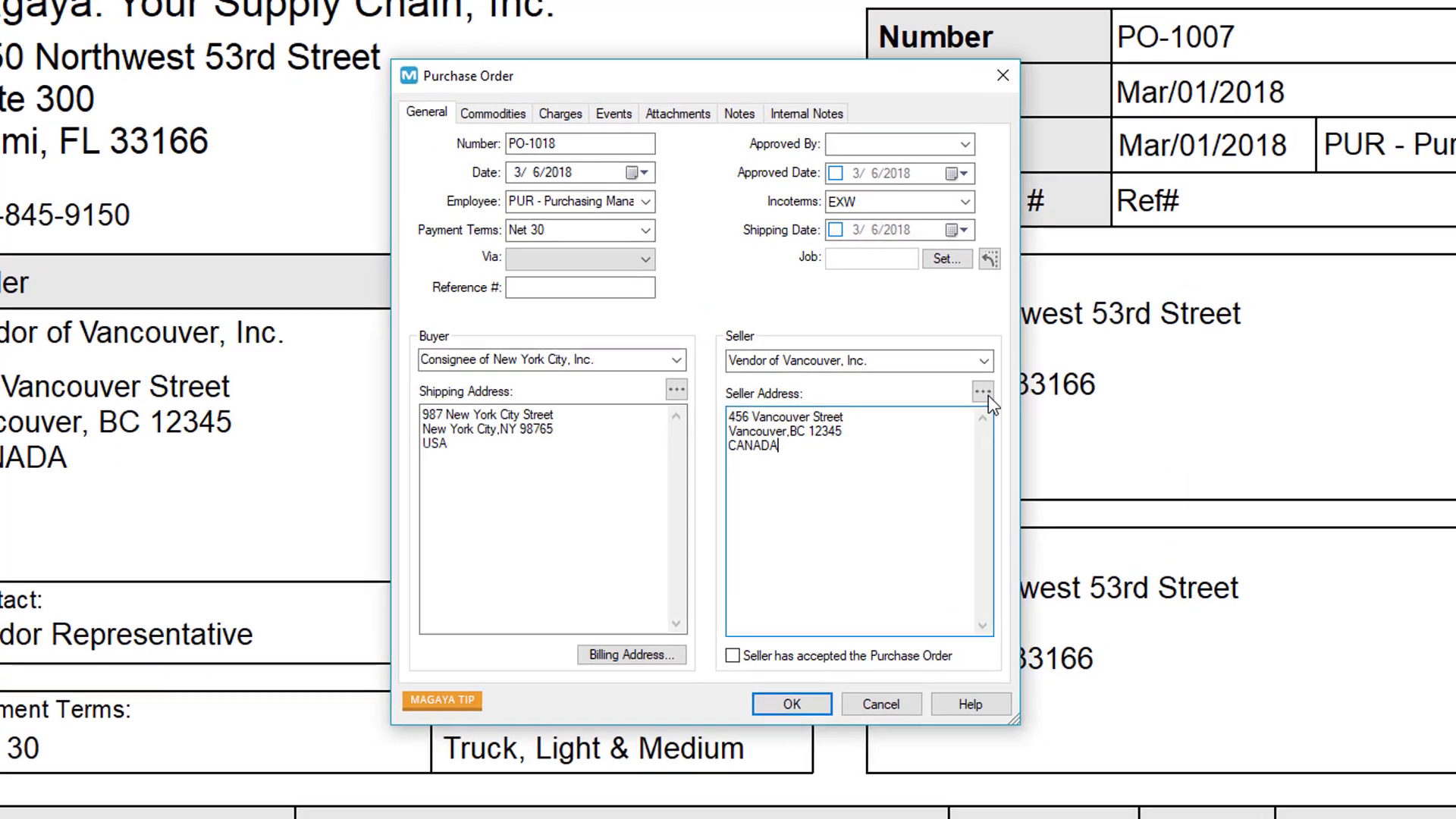
click(897, 357)
click(931, 183)
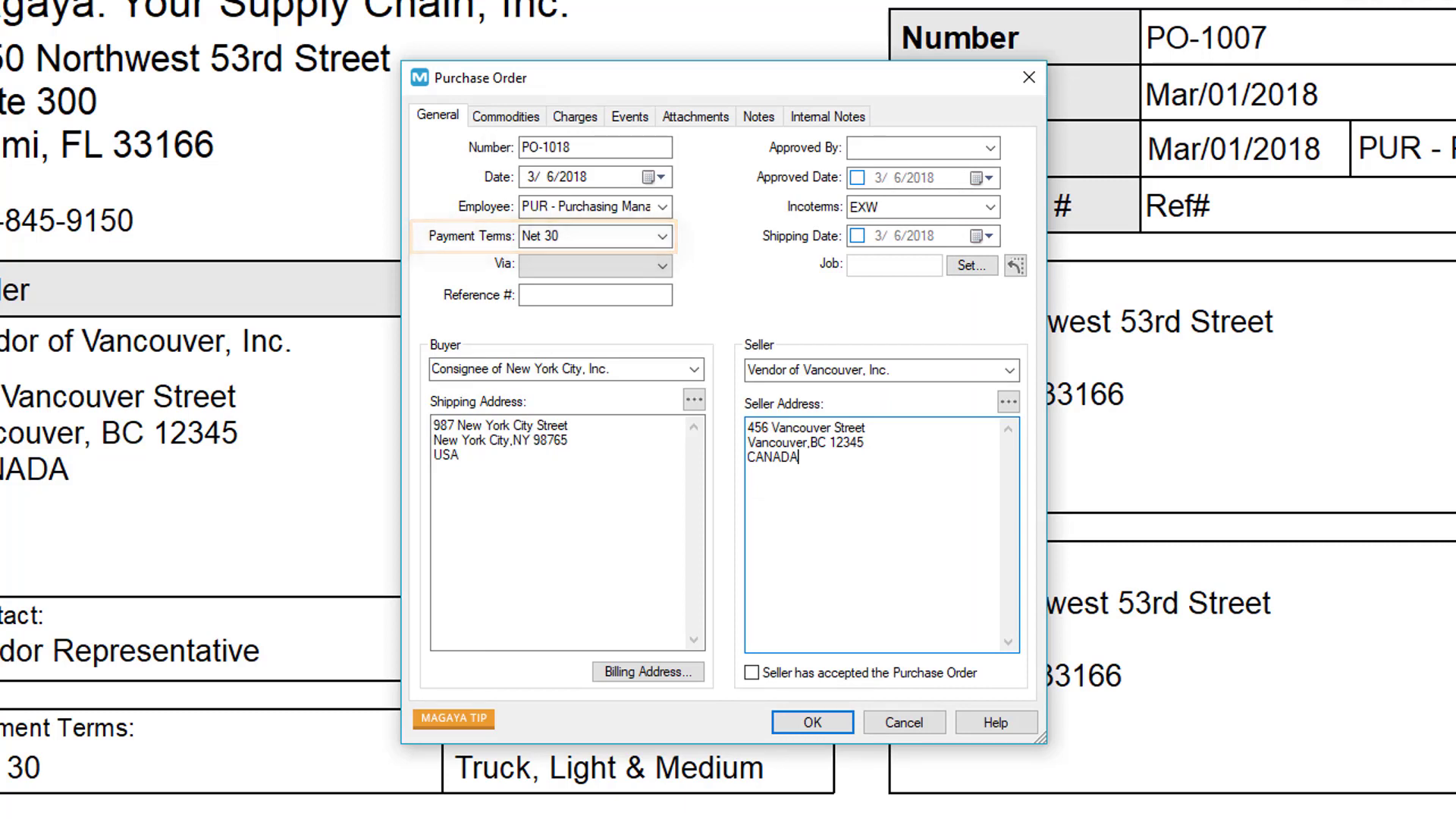
Step: Set the order's transport mode to Truck, Light & Medium, its approver to PUR - Purchasing Manager and its shipping date to 3/16/2018
click(666, 267)
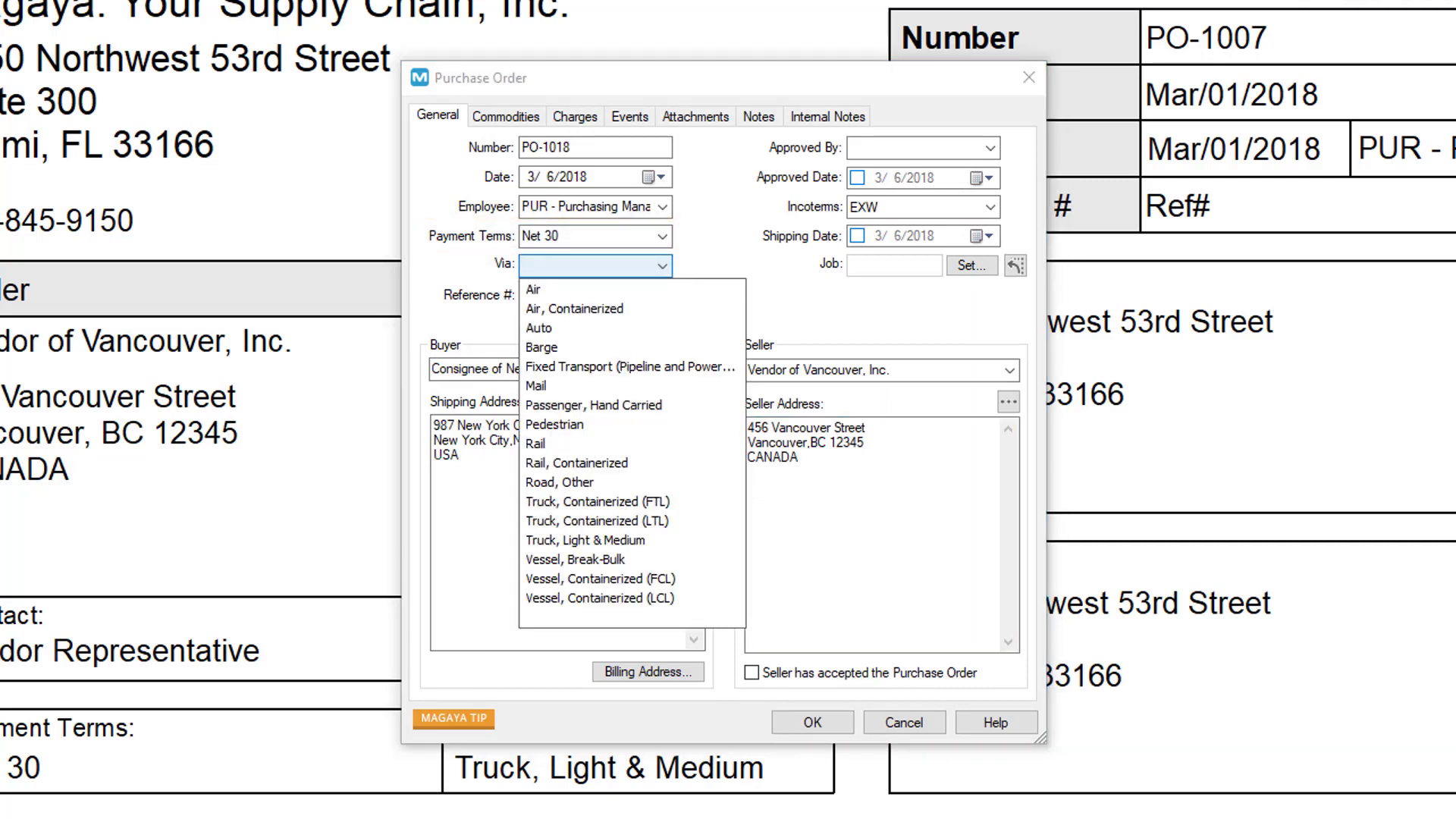
click(584, 540)
click(991, 148)
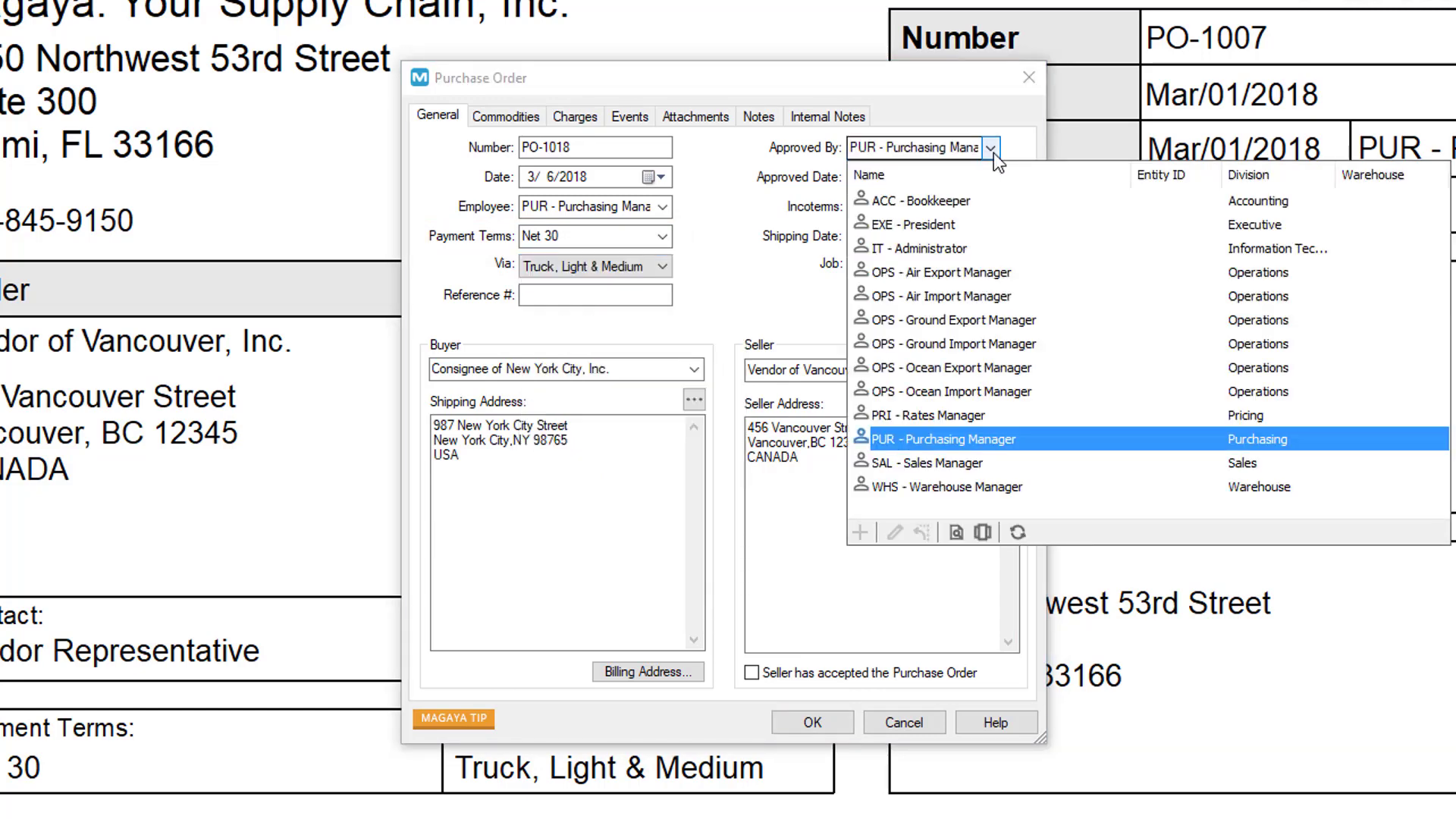
click(994, 153)
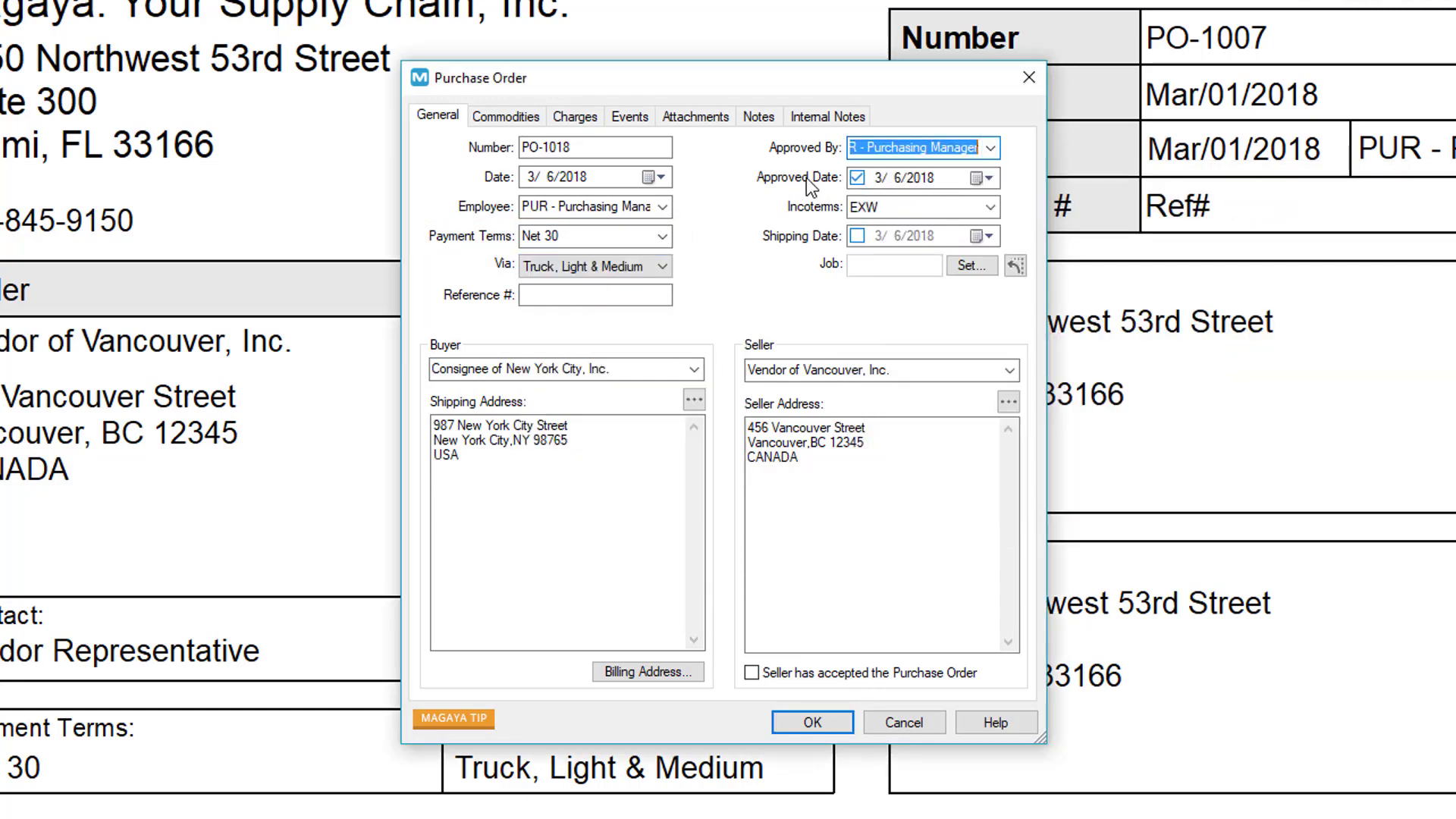
click(989, 236)
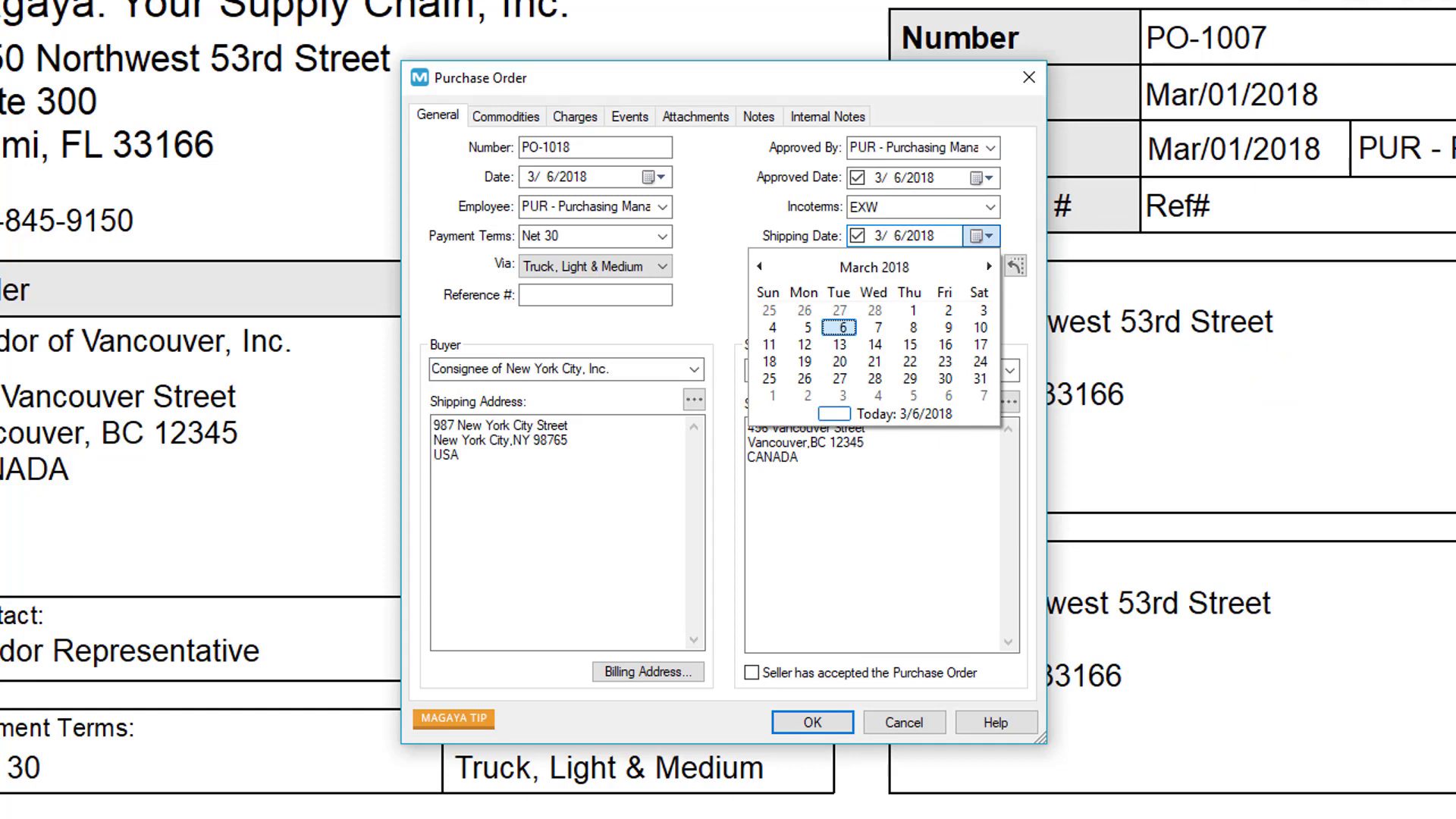
click(945, 344)
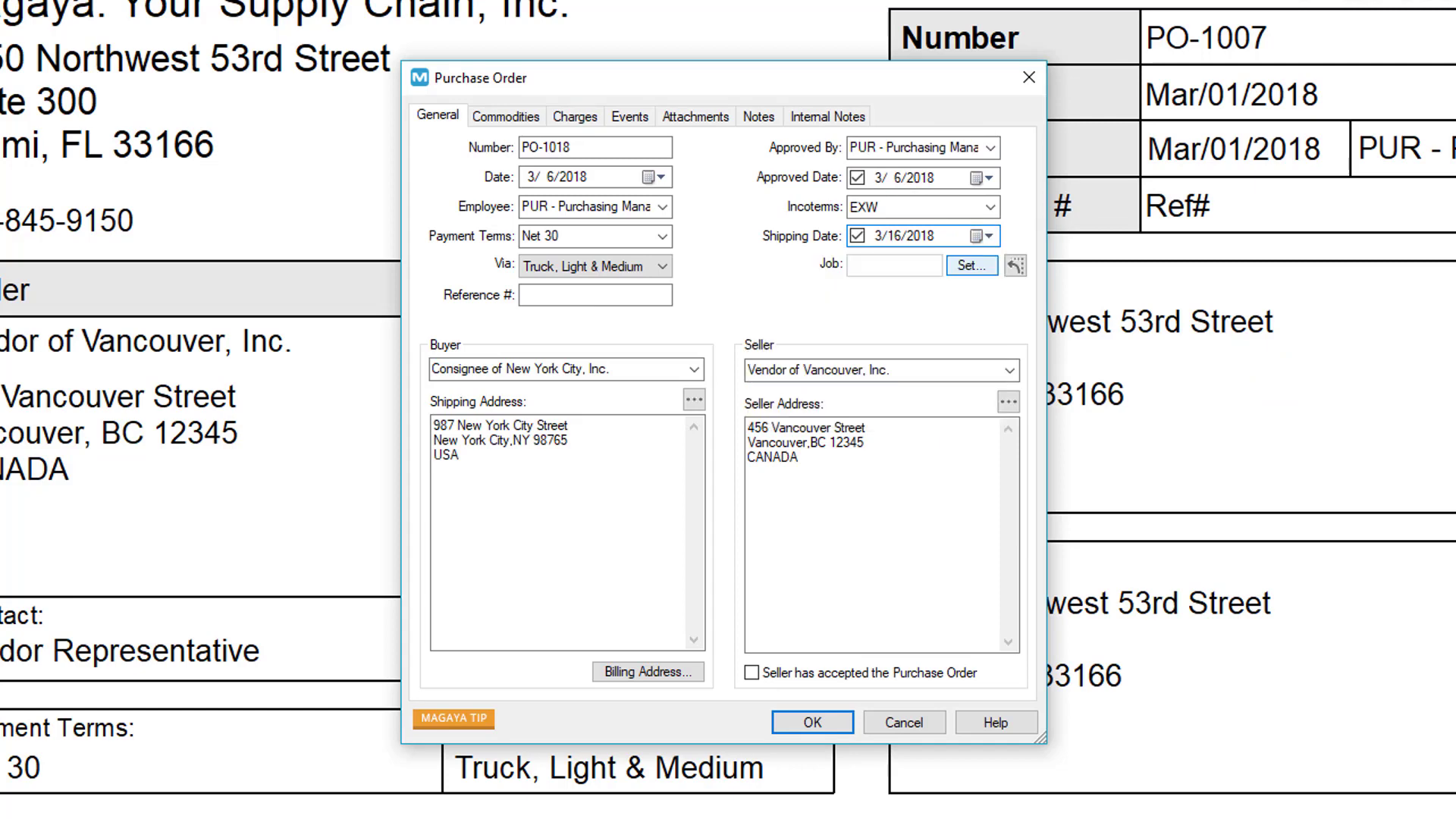
Step: Assign the purchase order to JOB-1001 and mark it as accepted by the seller
click(983, 267)
key(Return)
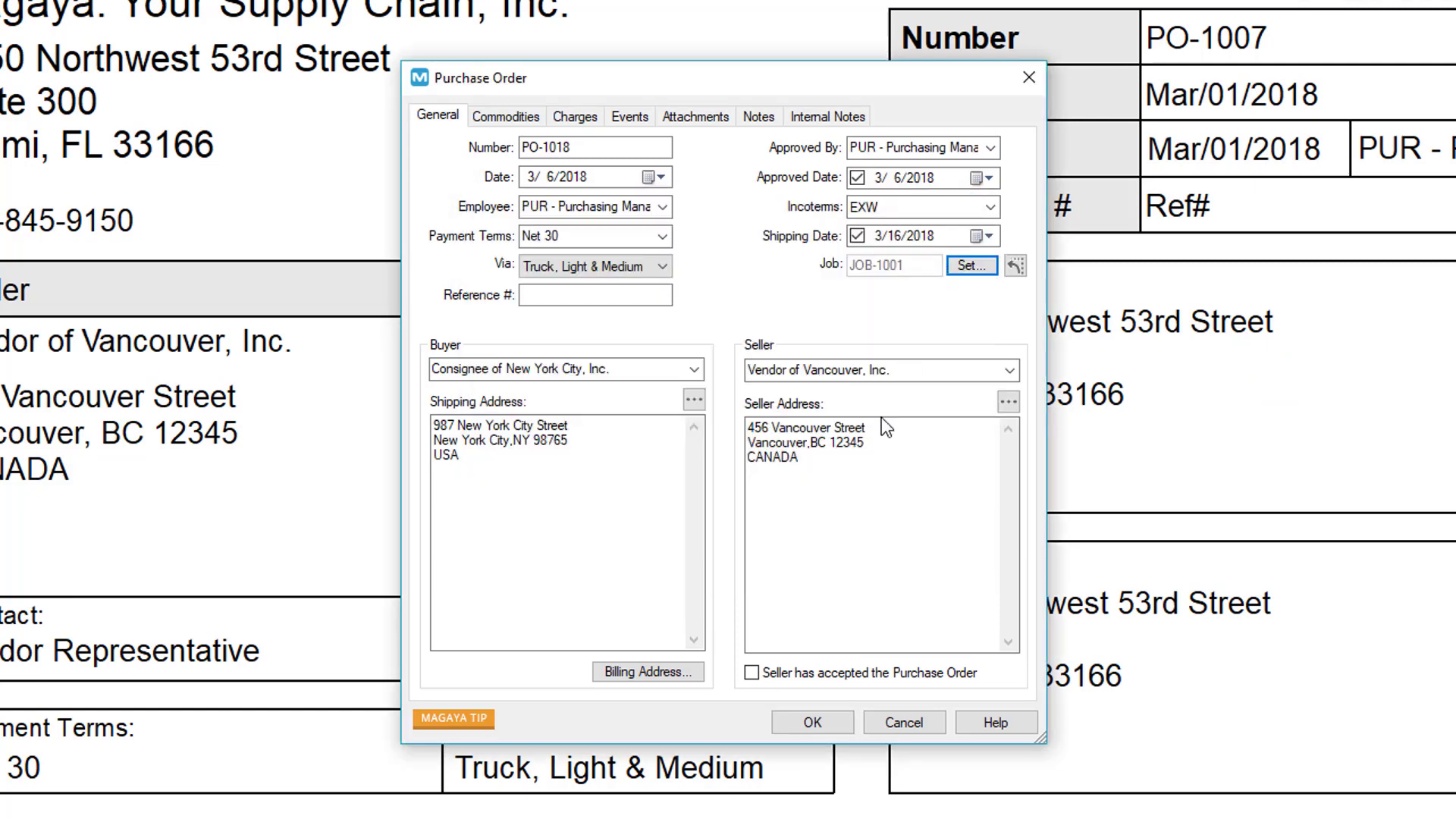
click(758, 678)
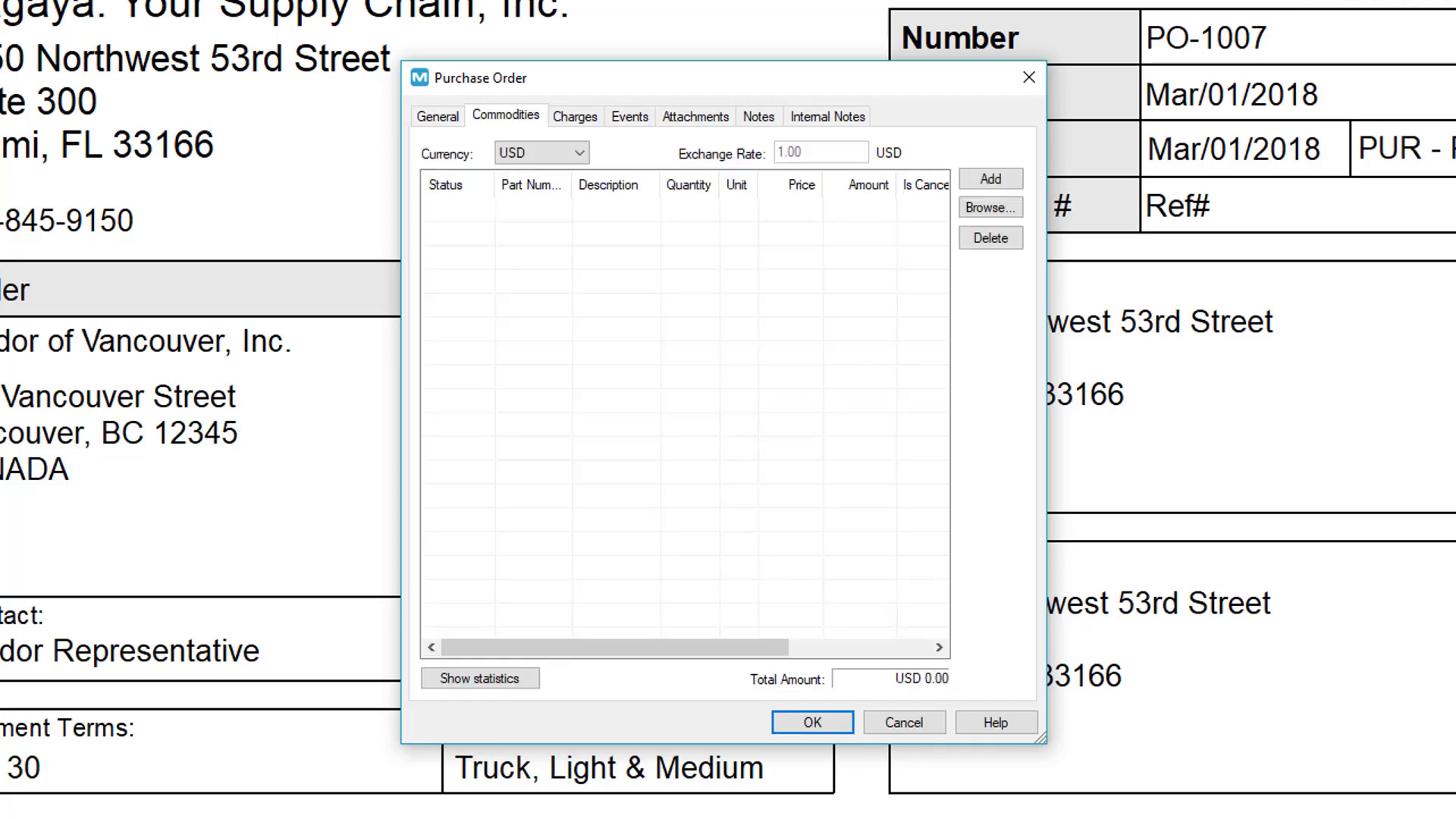
Step: Add a commodity line for part number BC (Beverage Case) with a quantity of 100
click(1017, 189)
click(553, 218)
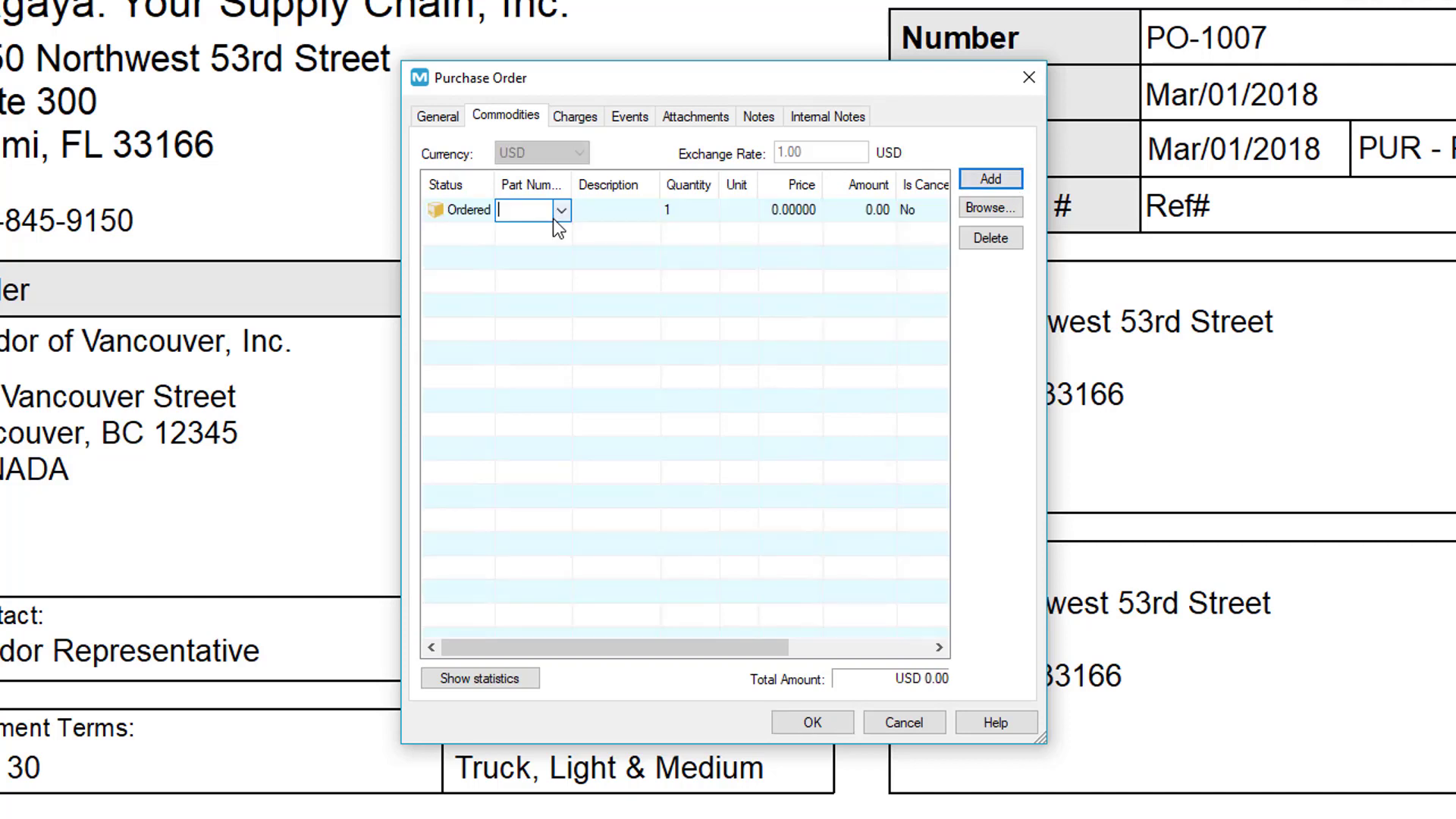
click(561, 212)
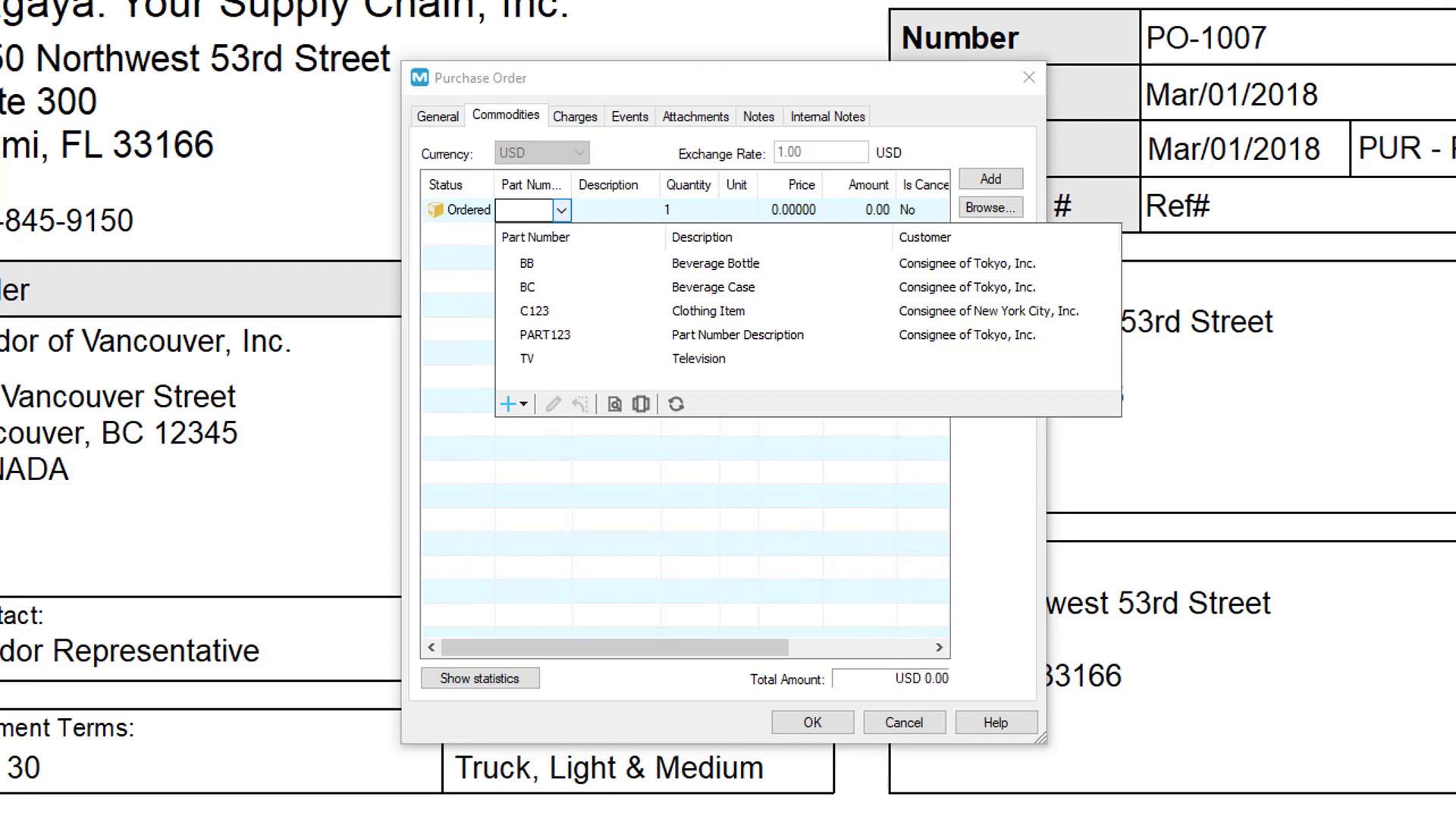
text(100)
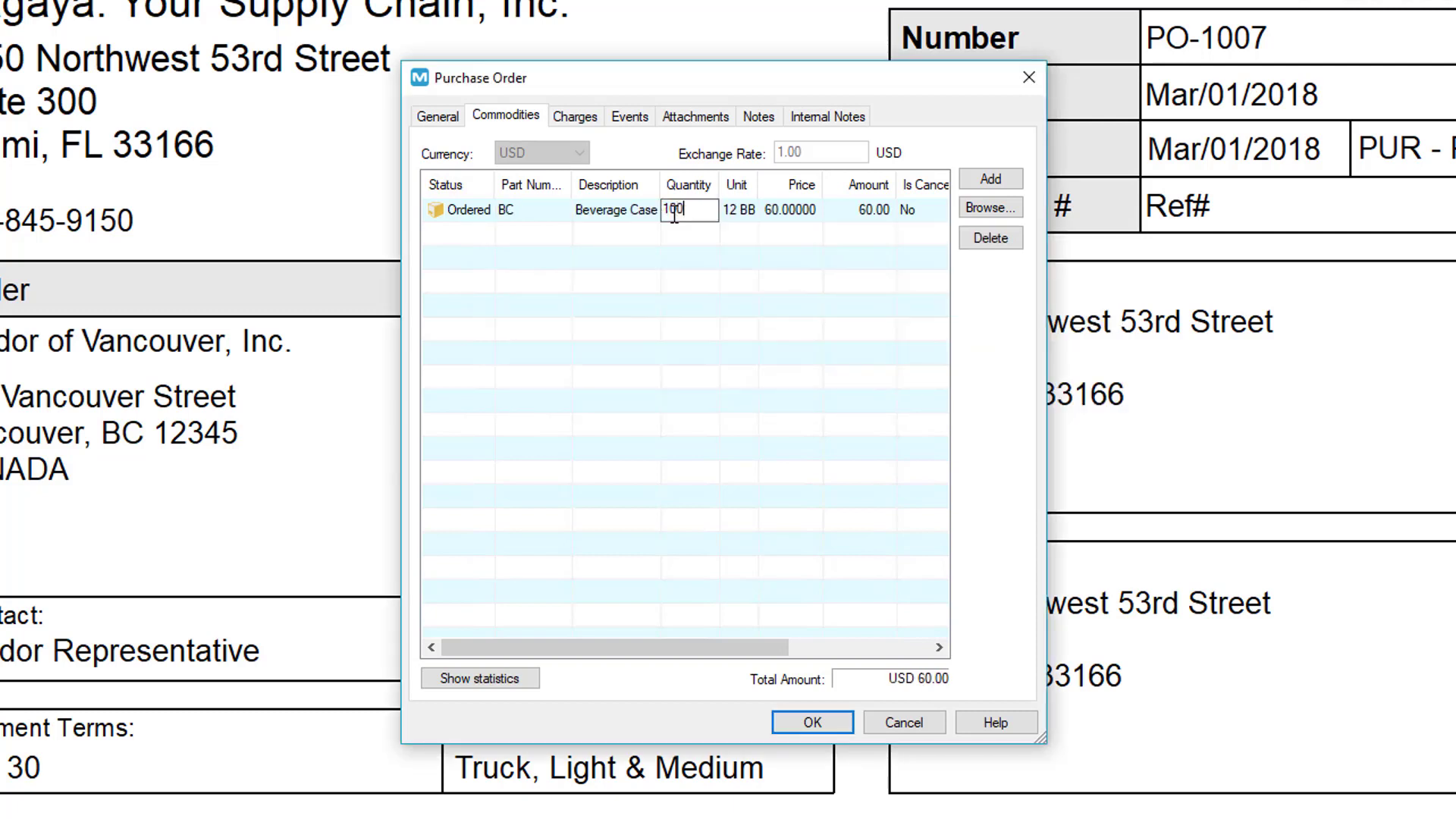
key(Return)
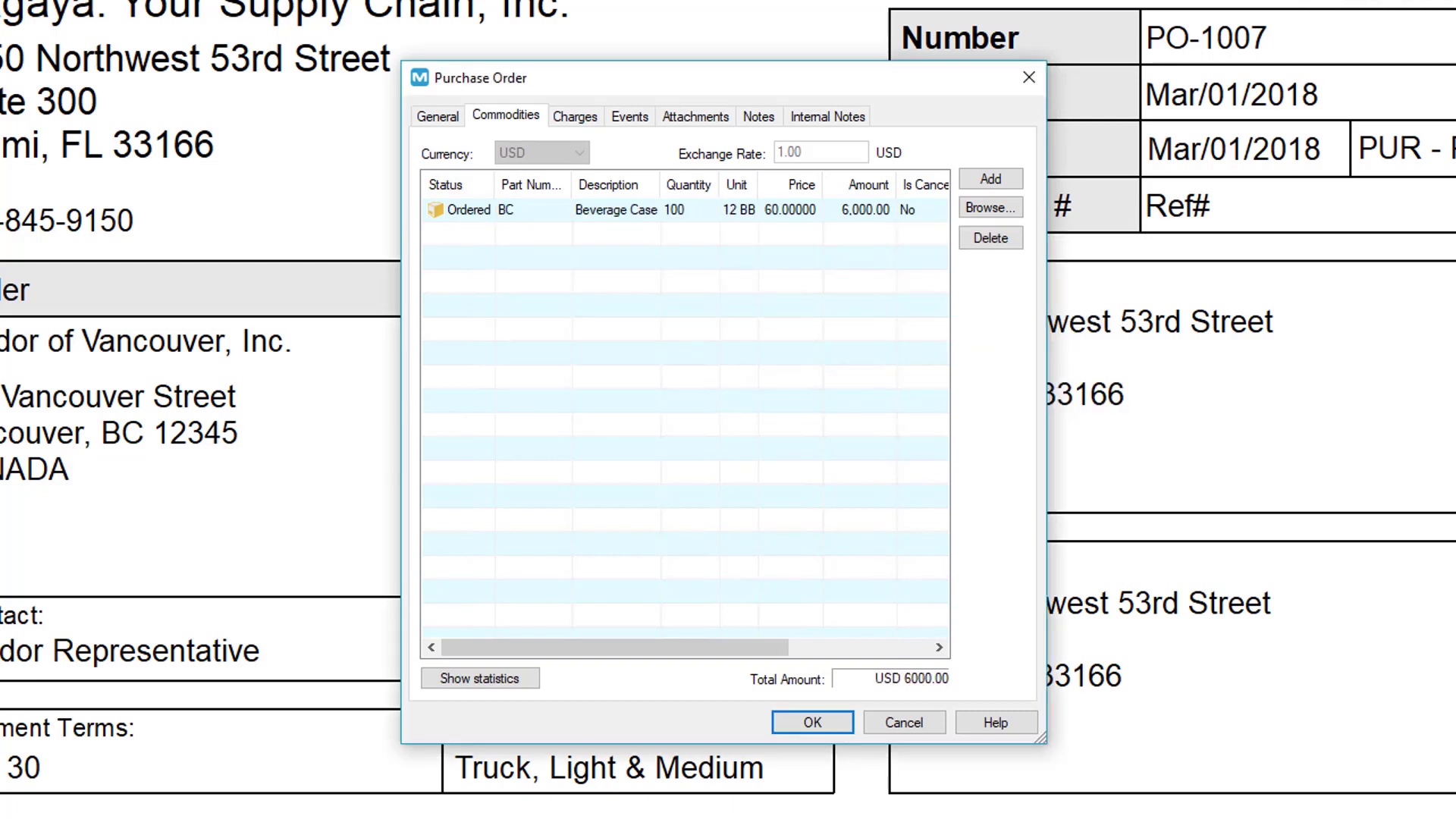
Step: Show the Line No. column in the purchase order's commodities list and place it directly after Status
right_click(671, 267)
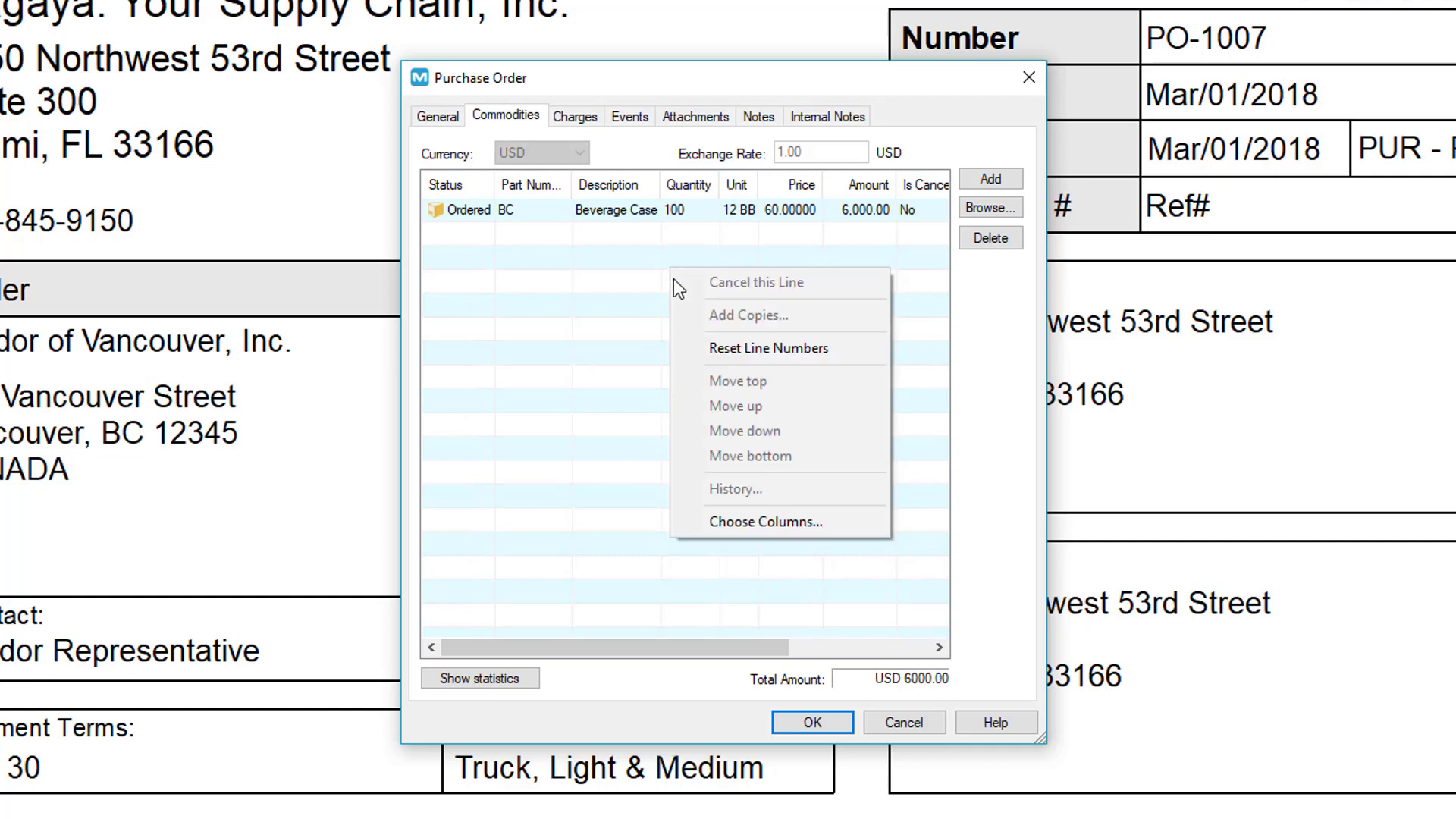
click(689, 521)
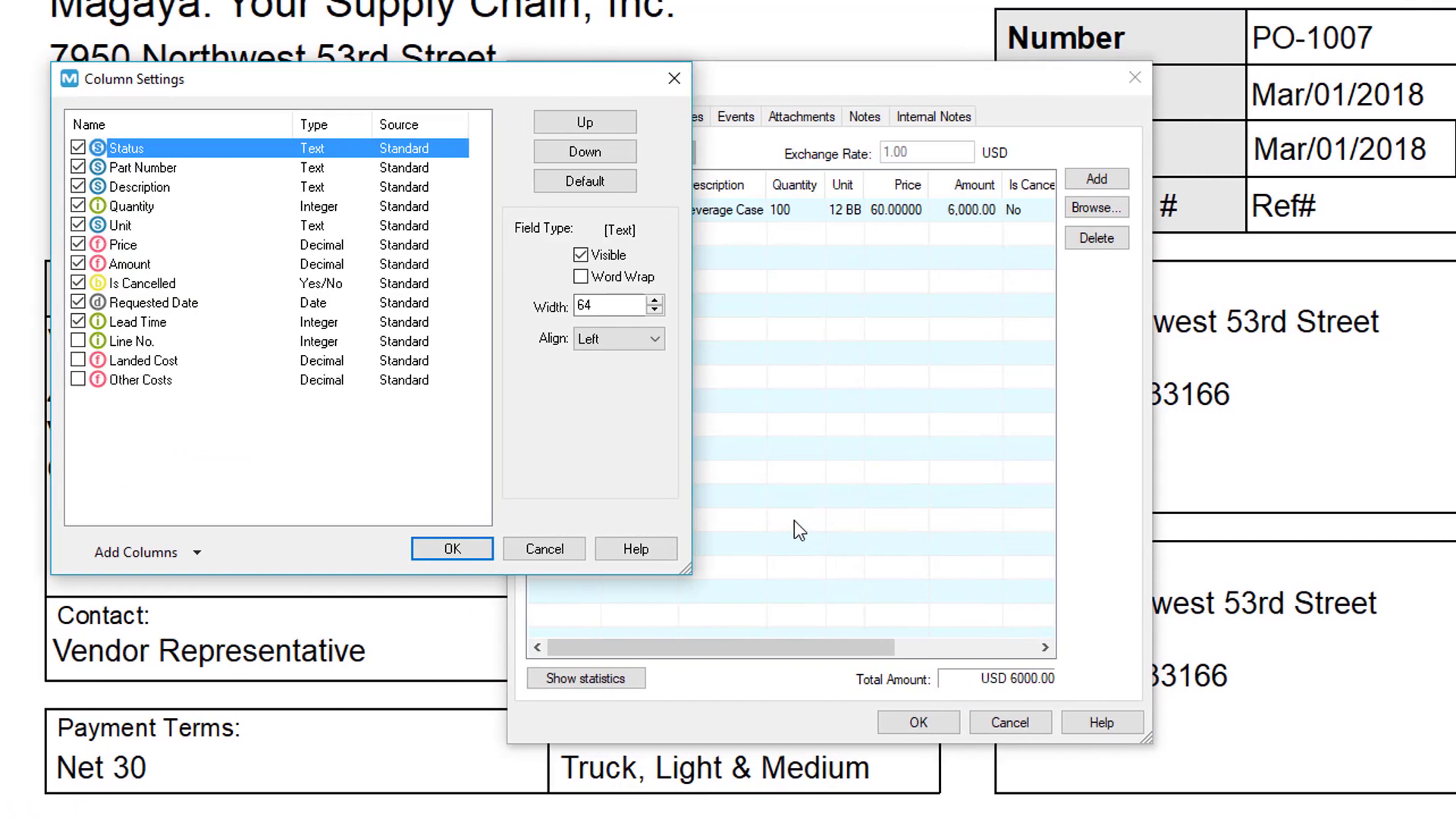
click(88, 342)
drag(106, 340, 116, 164)
key(Return)
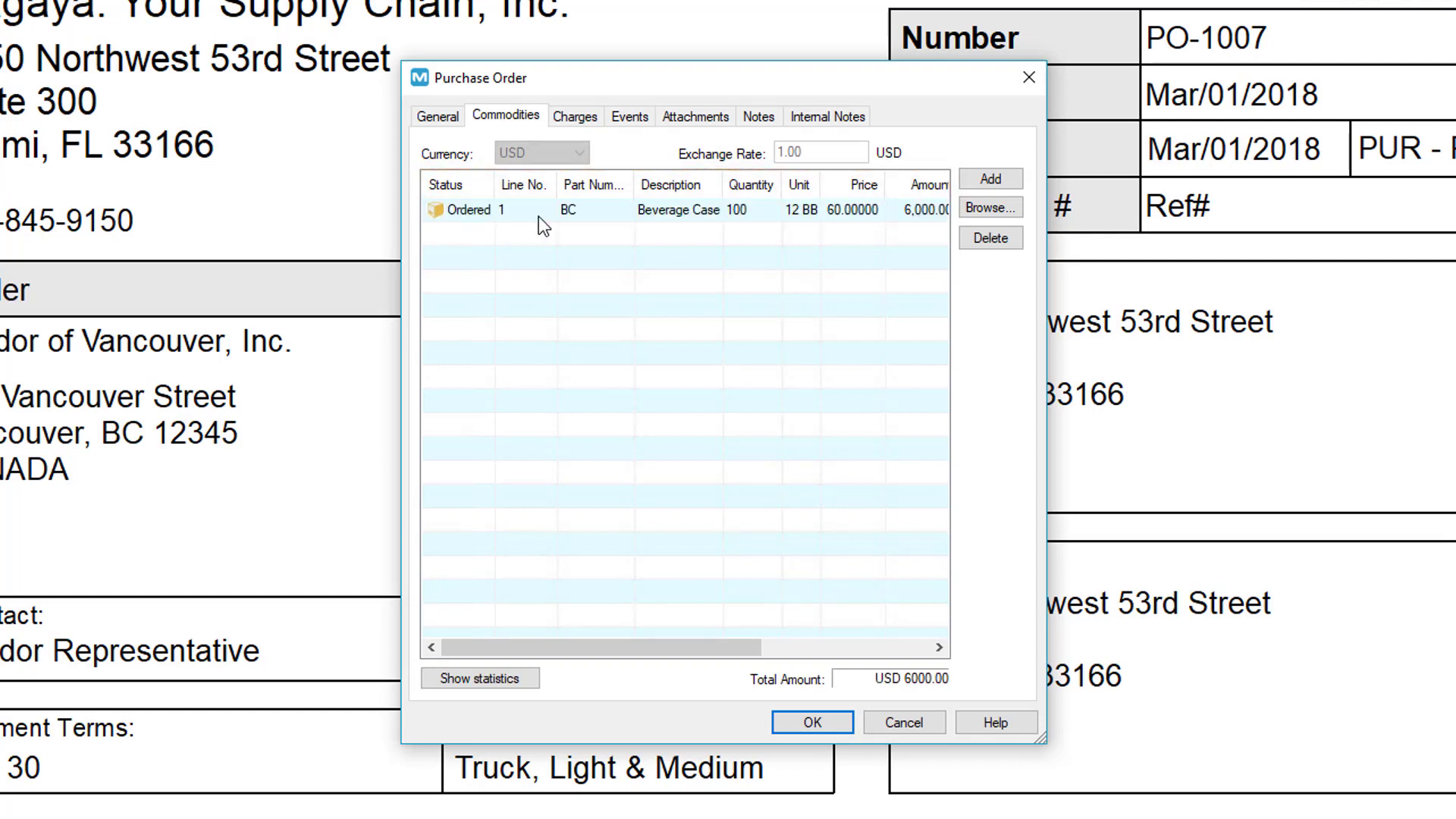
right_click(539, 216)
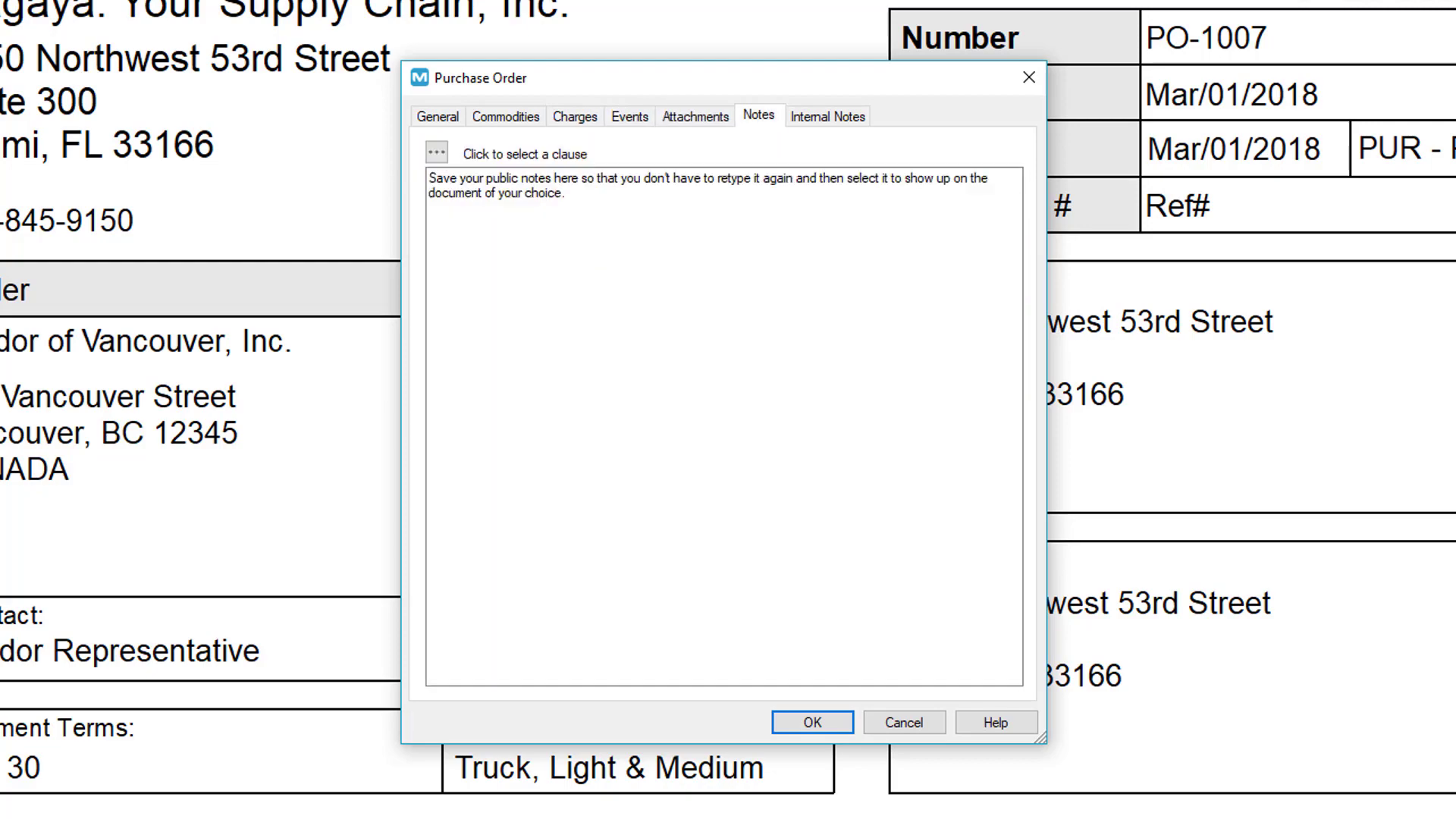
Step: Zoom out to show the whole purchase order document and check its print and e-mail options
click(566, 194)
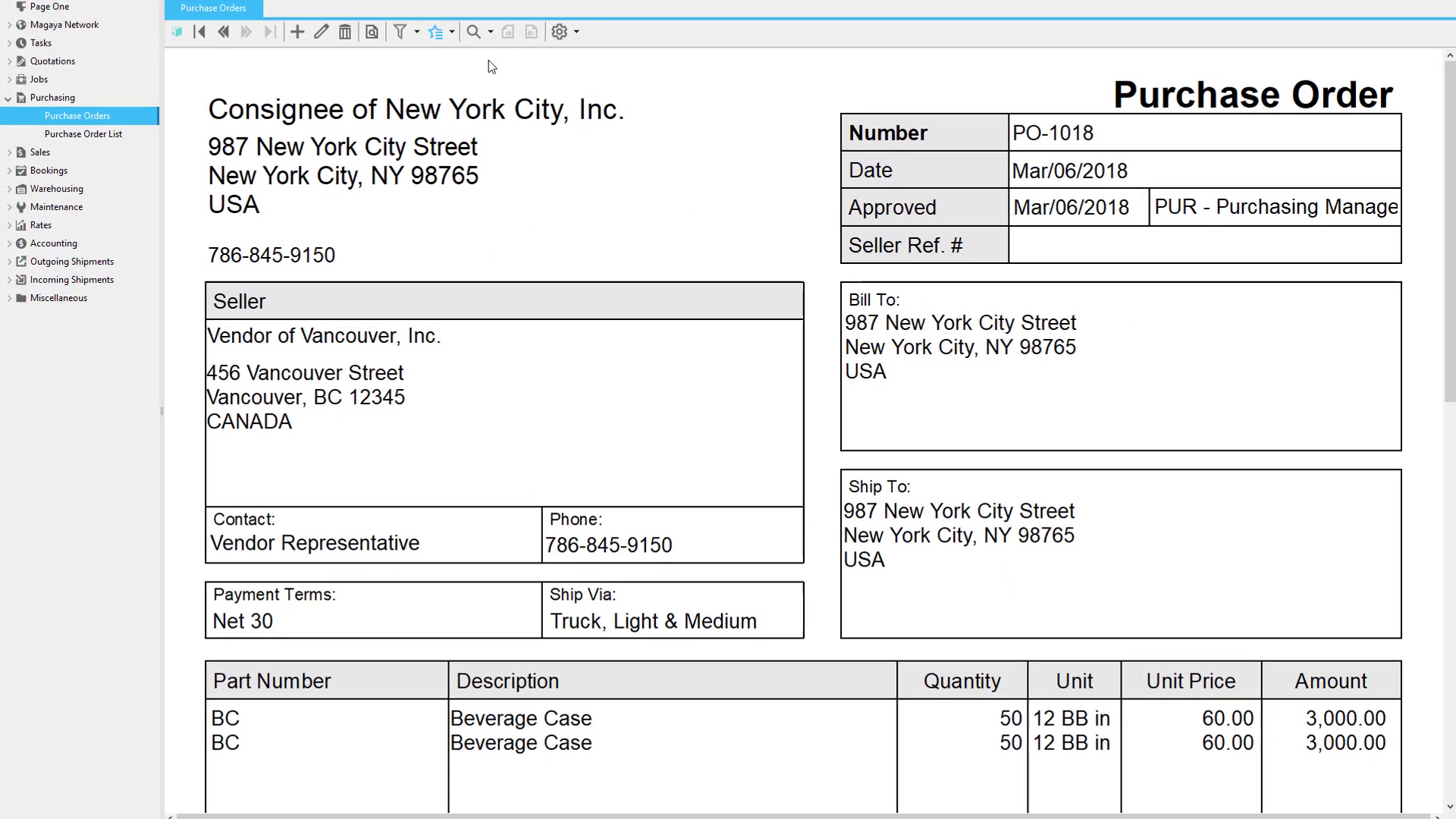
click(490, 32)
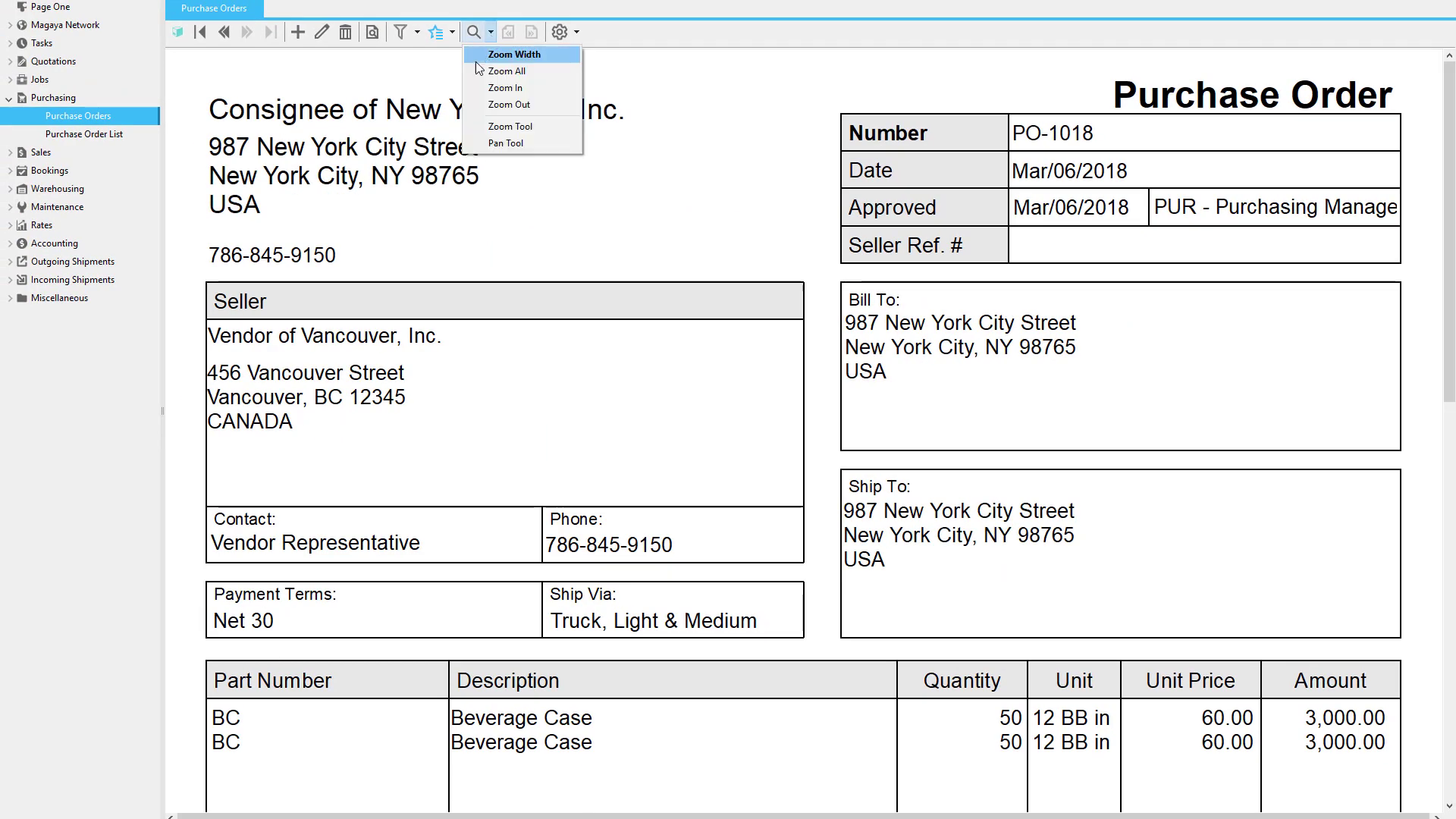
click(468, 72)
click(896, 38)
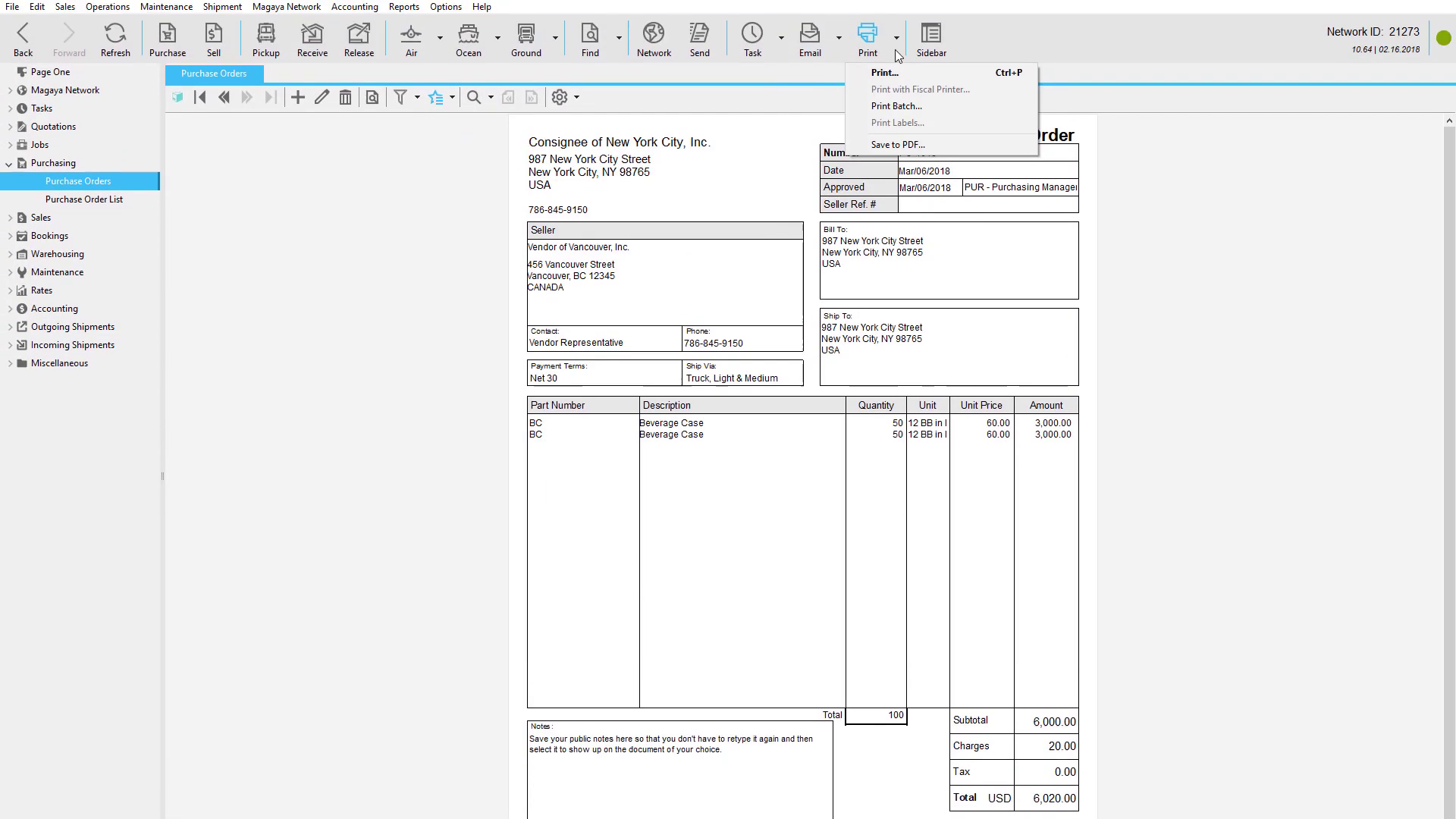
click(828, 69)
click(840, 74)
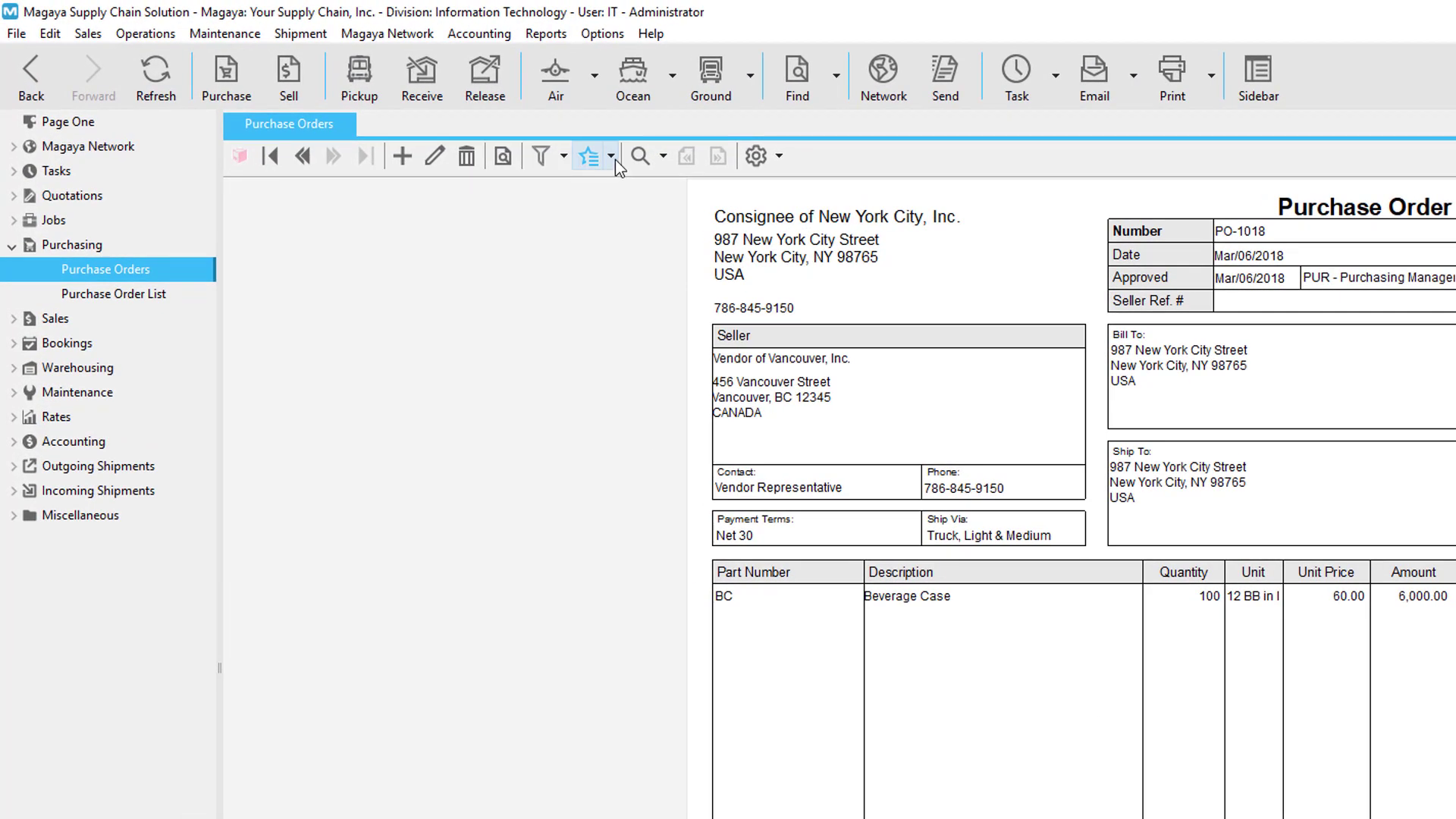
Step: Create a warehouse receipt from the purchase order, receiving 50 pieces of the Beverage Case
click(453, 116)
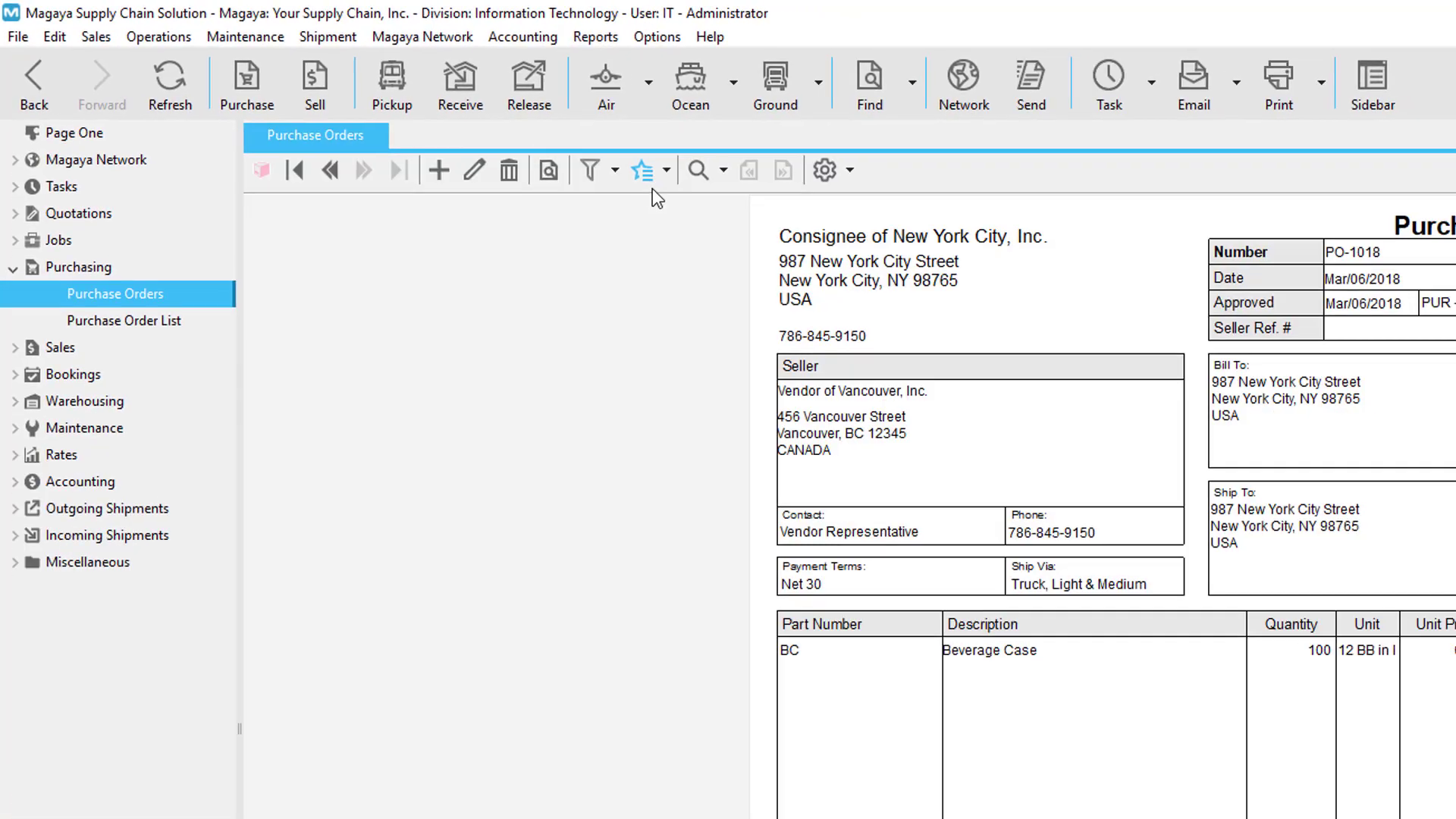
click(589, 157)
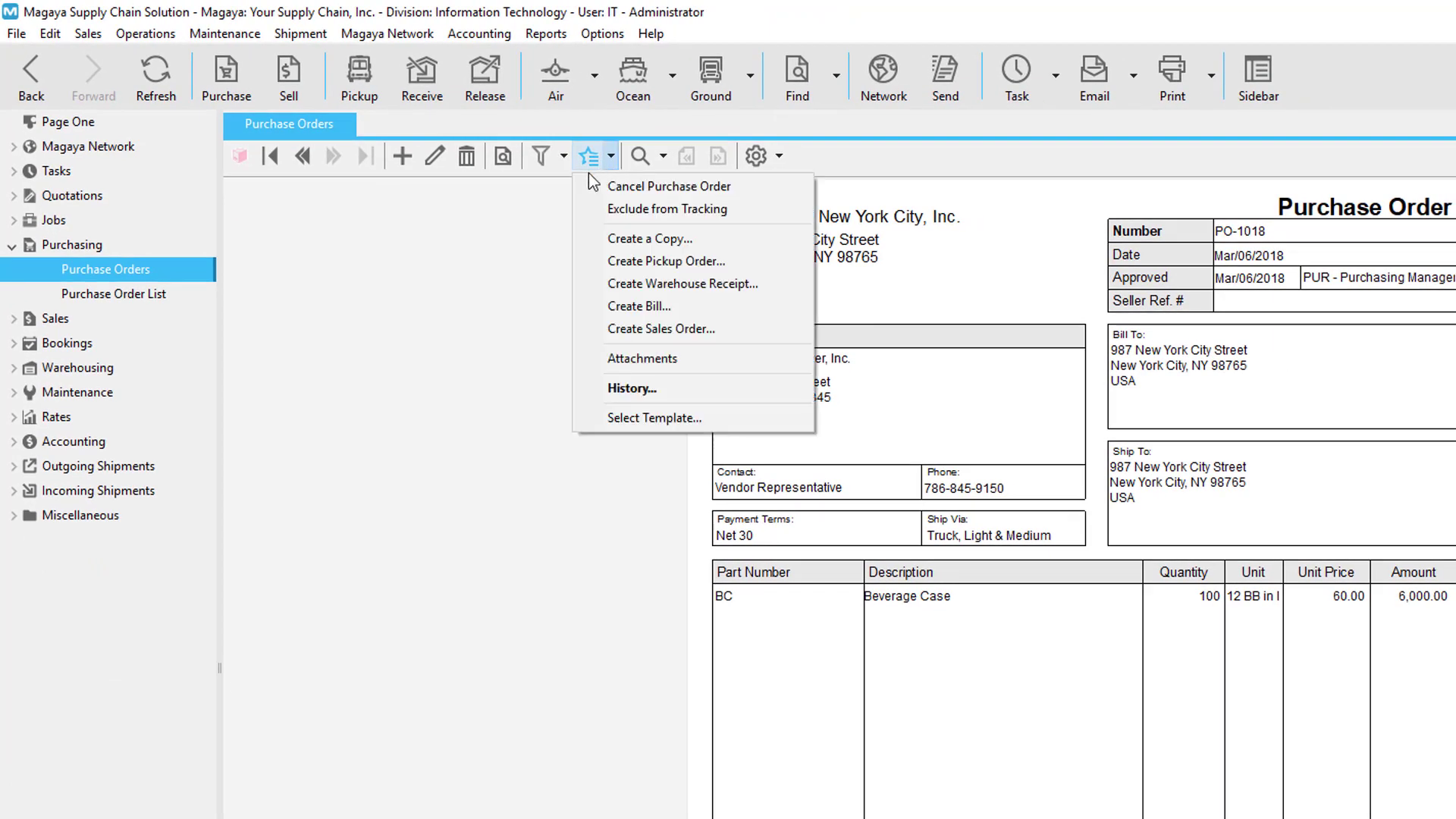
click(590, 284)
click(1263, 559)
text(50)
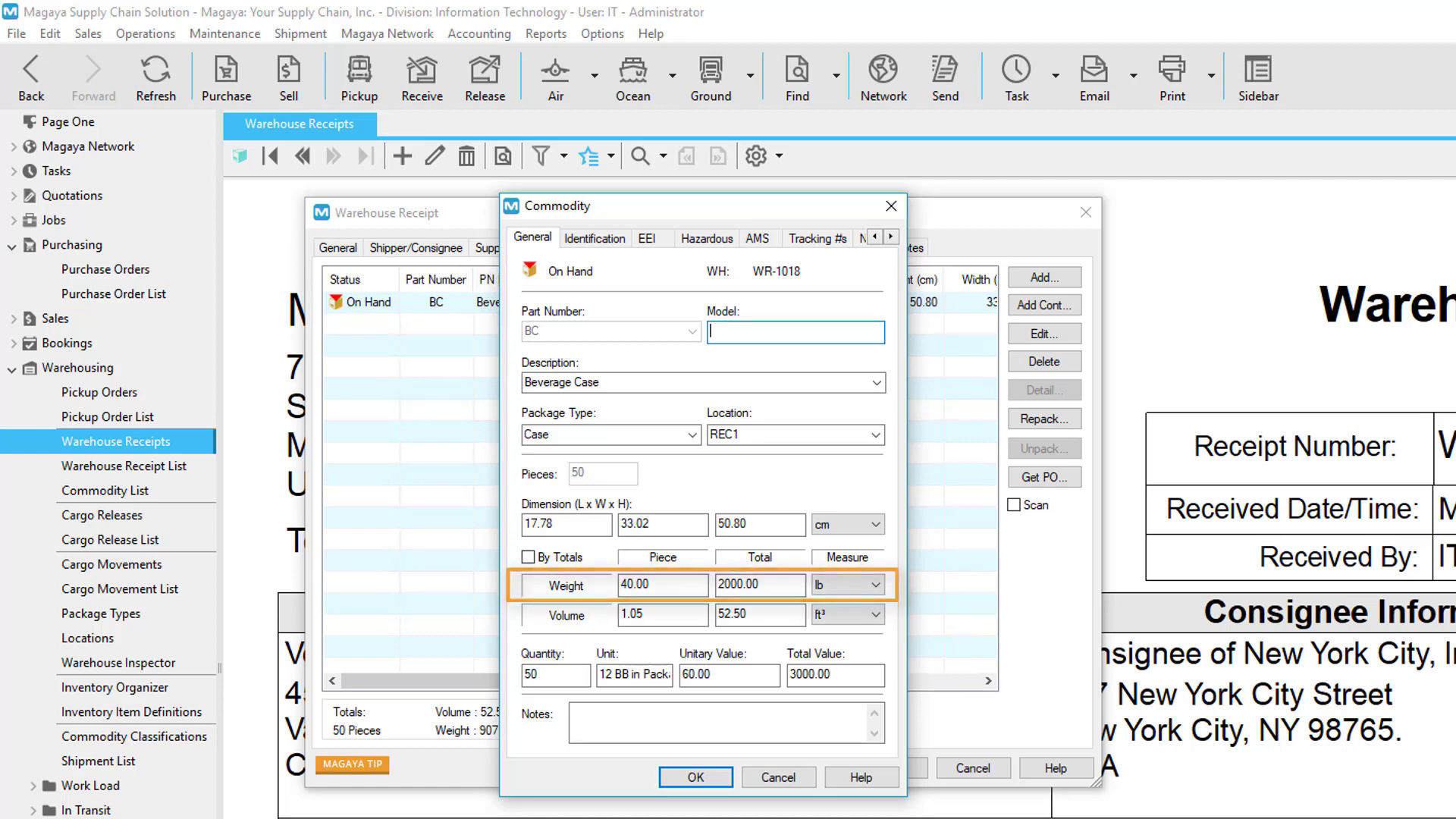
Step: Add the remaining 50 Beverage Case pieces from the same purchase order to the warehouse receipt
key(Return)
click(1075, 479)
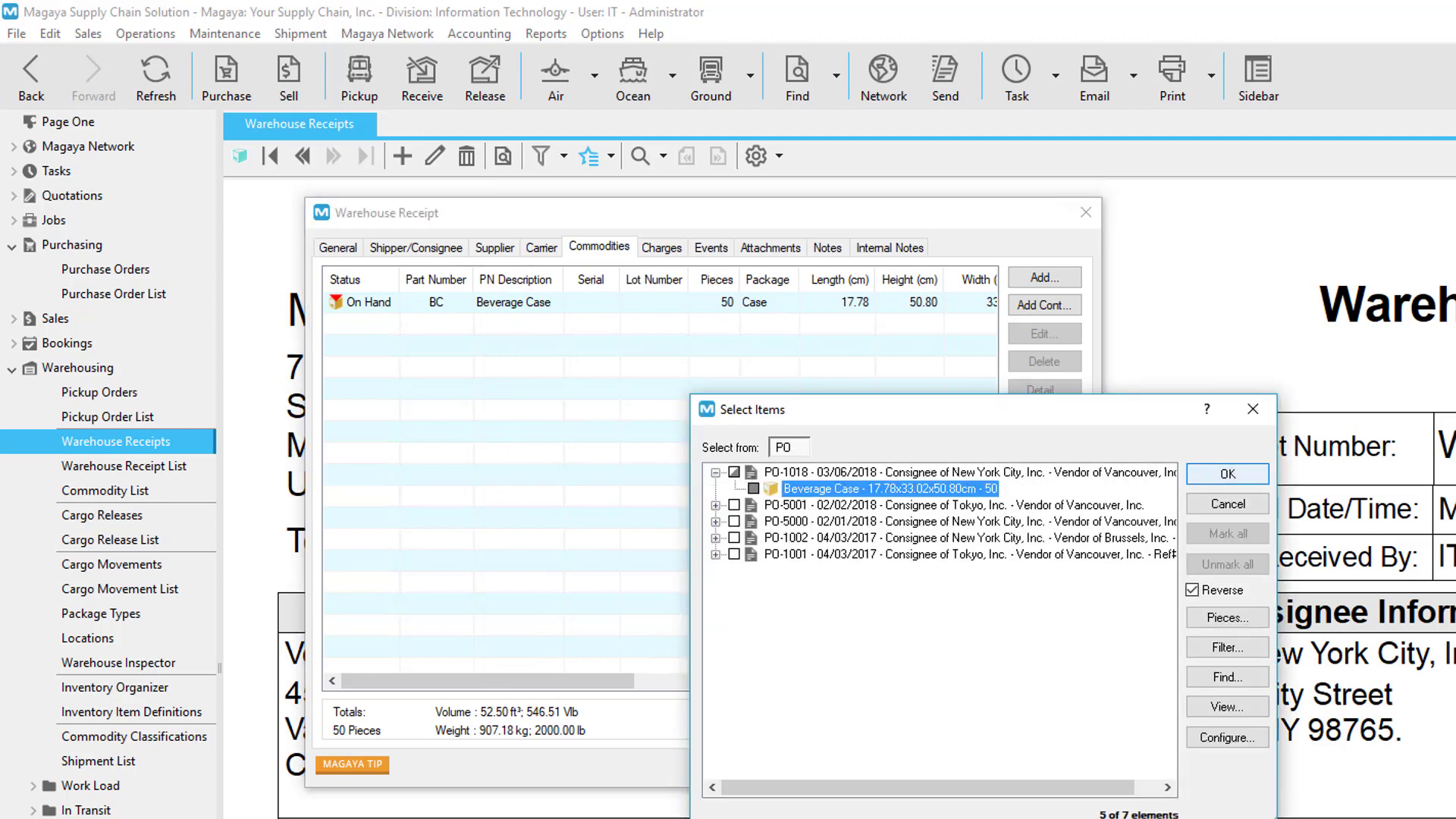
key(Return)
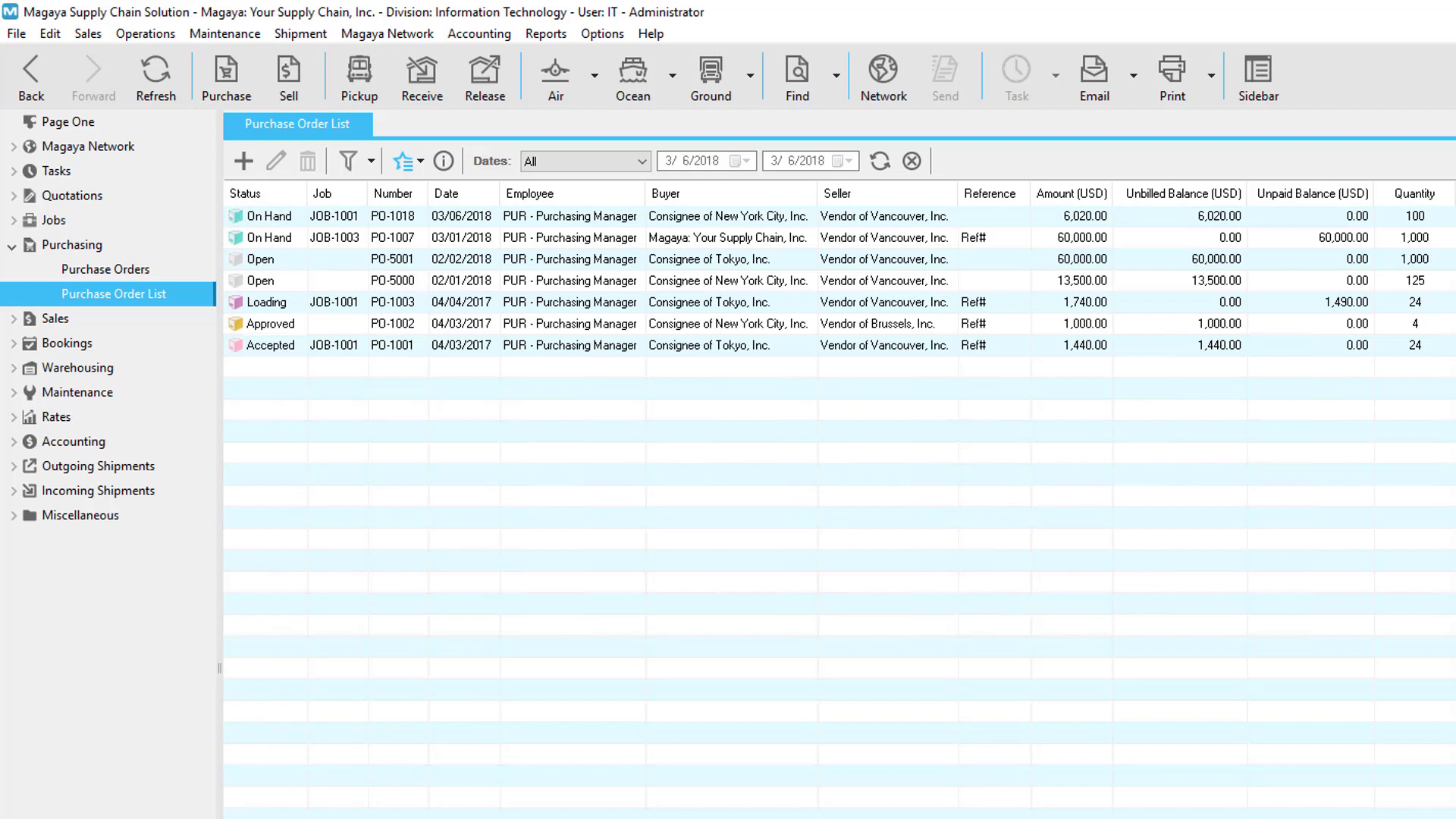
Step: Generate the purchase orders report grouped by seller from the Purchase Order List
click(404, 161)
mouse_move(405, 189)
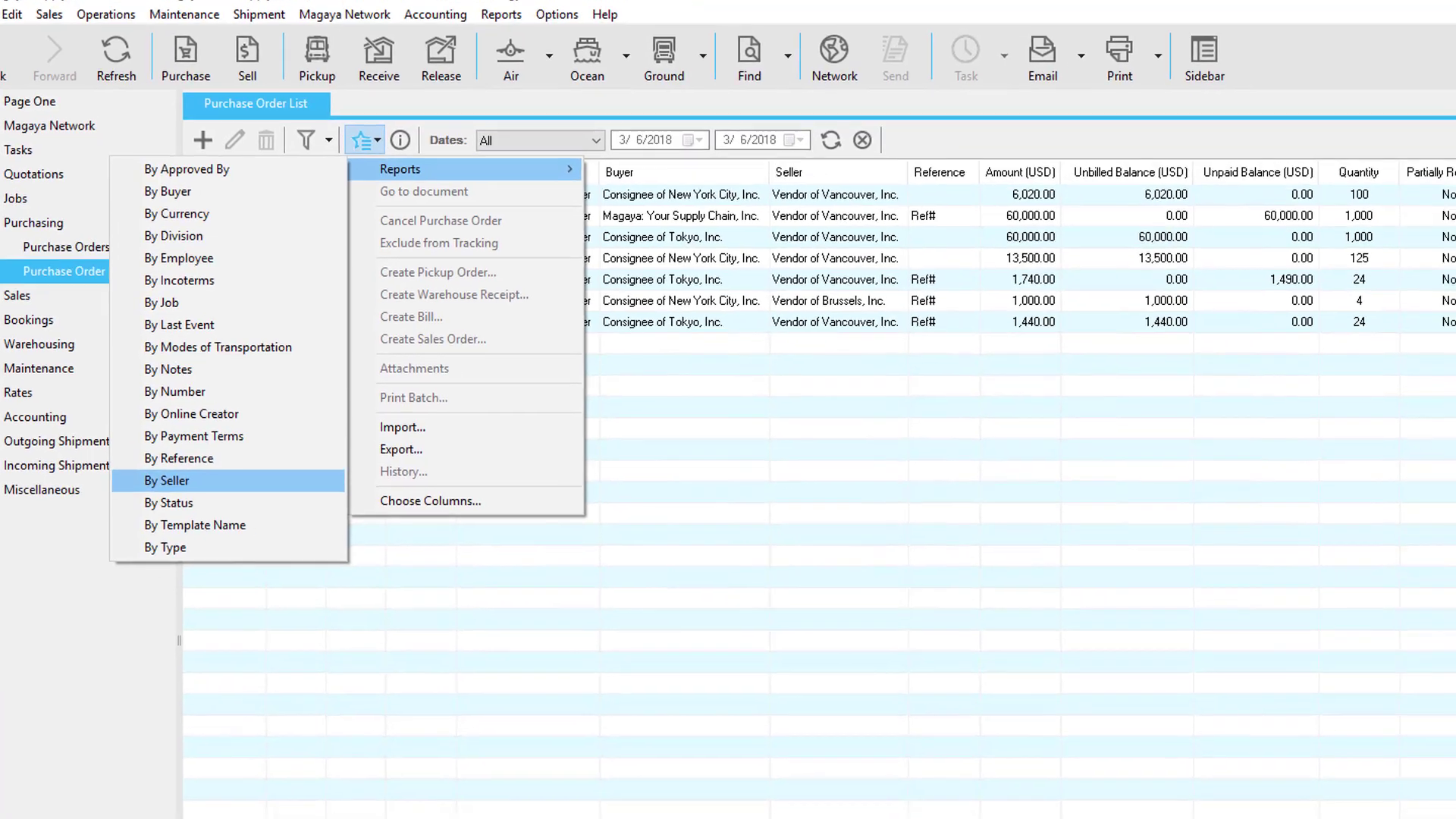
click(213, 505)
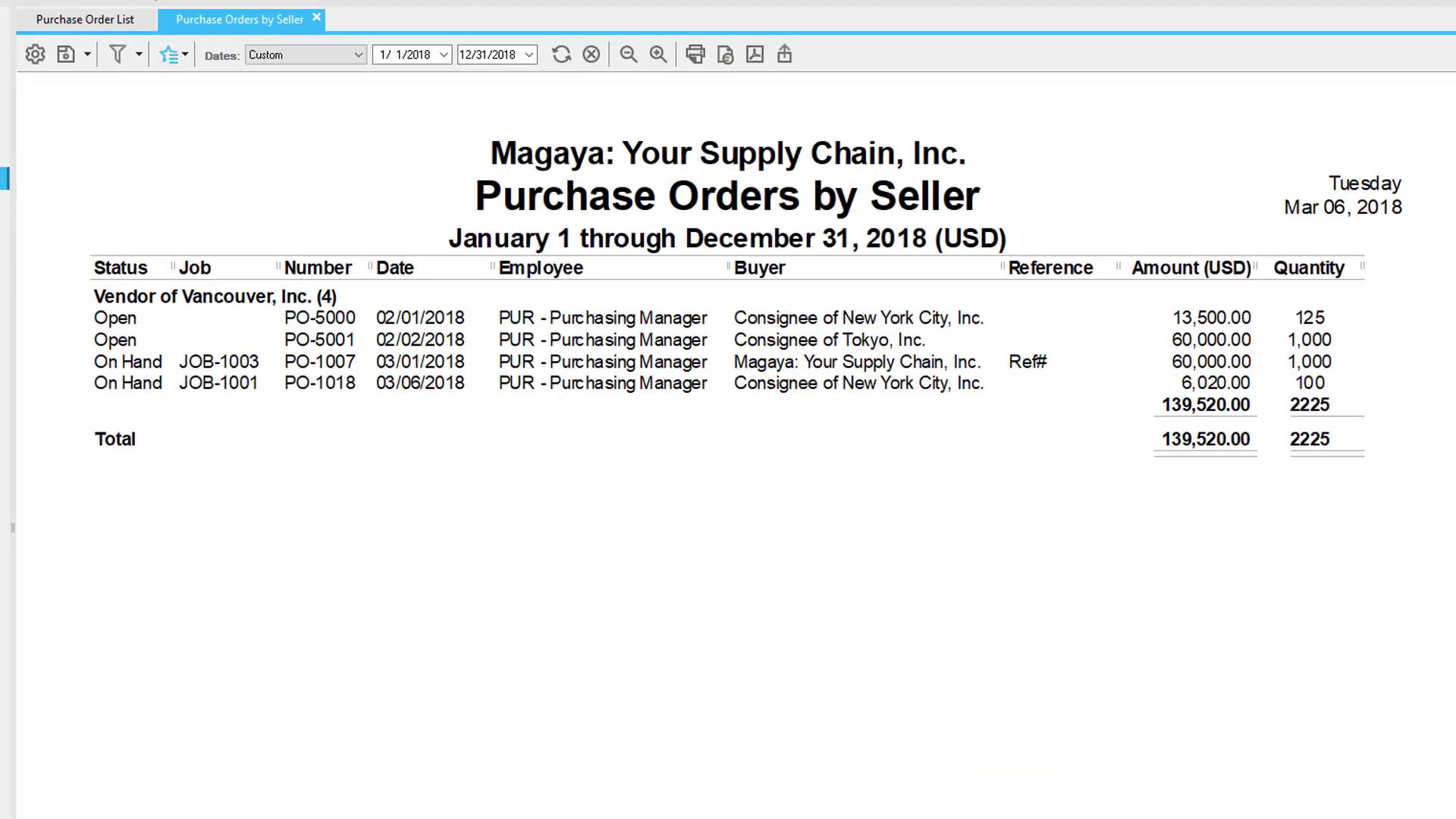
Step: Review the report's header, general, font and number settings without changing them
click(16, 45)
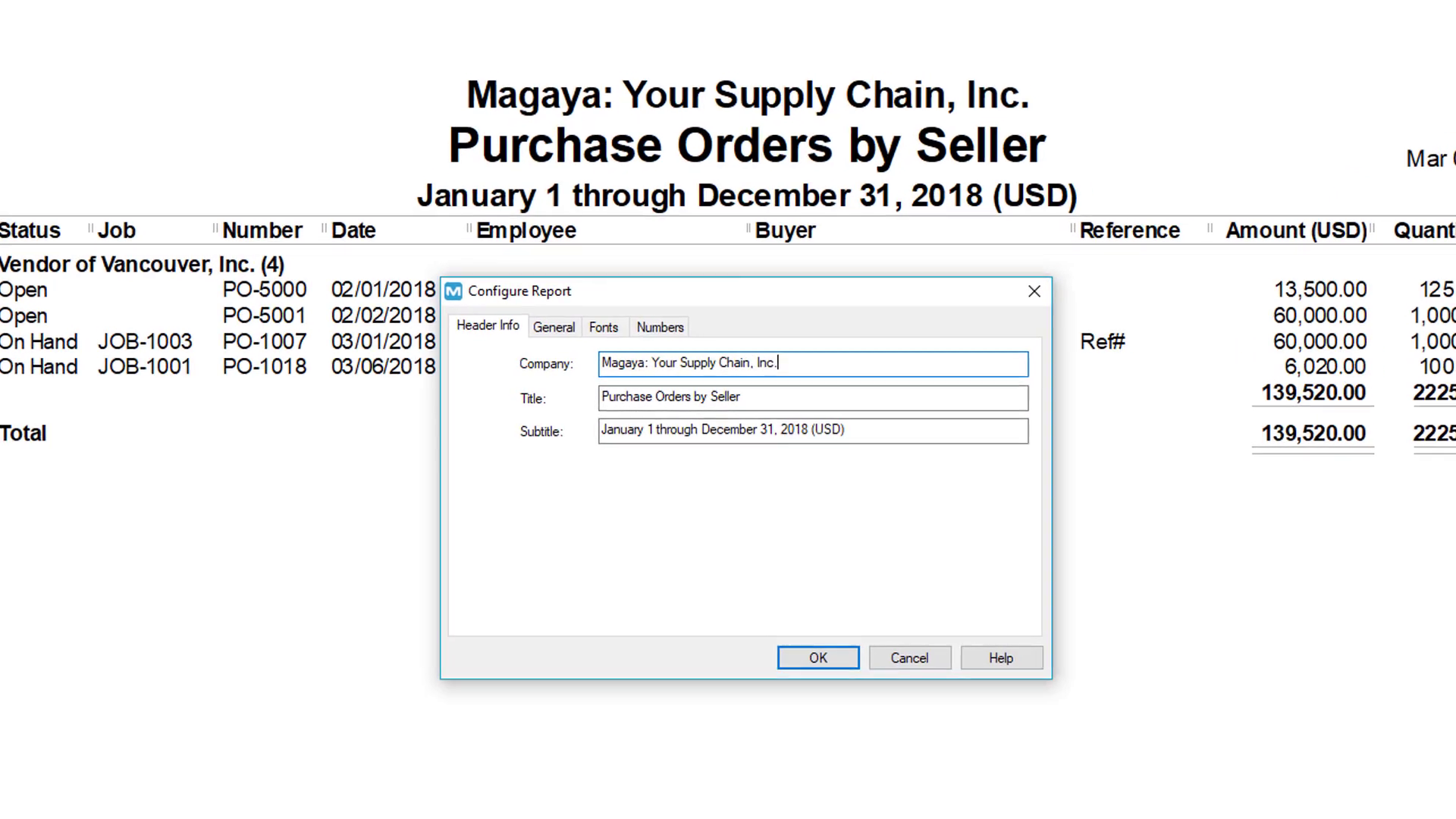
key(ctrl+Tab)
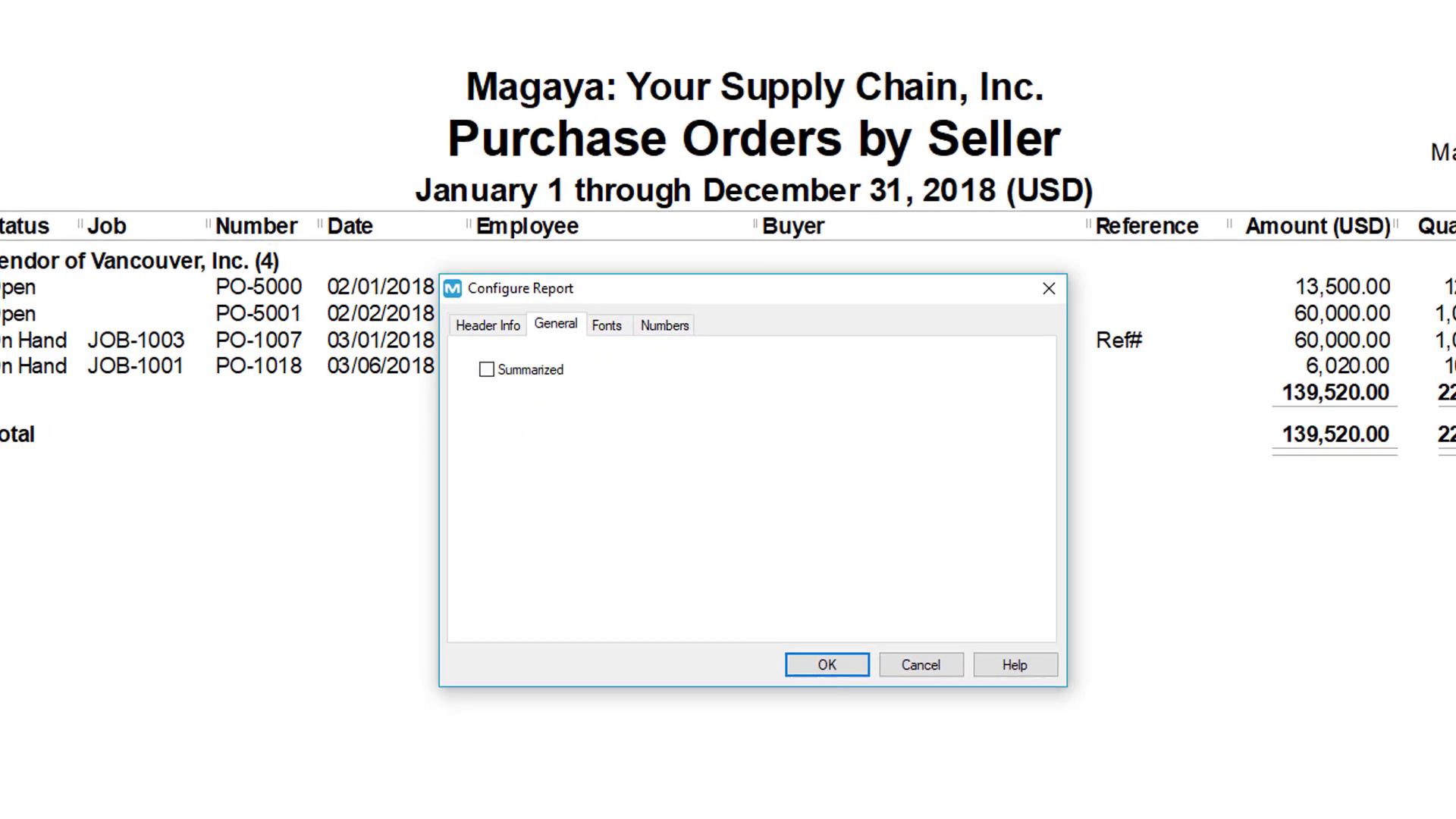
key(ctrl+Tab)
key(ctrl+Tab)
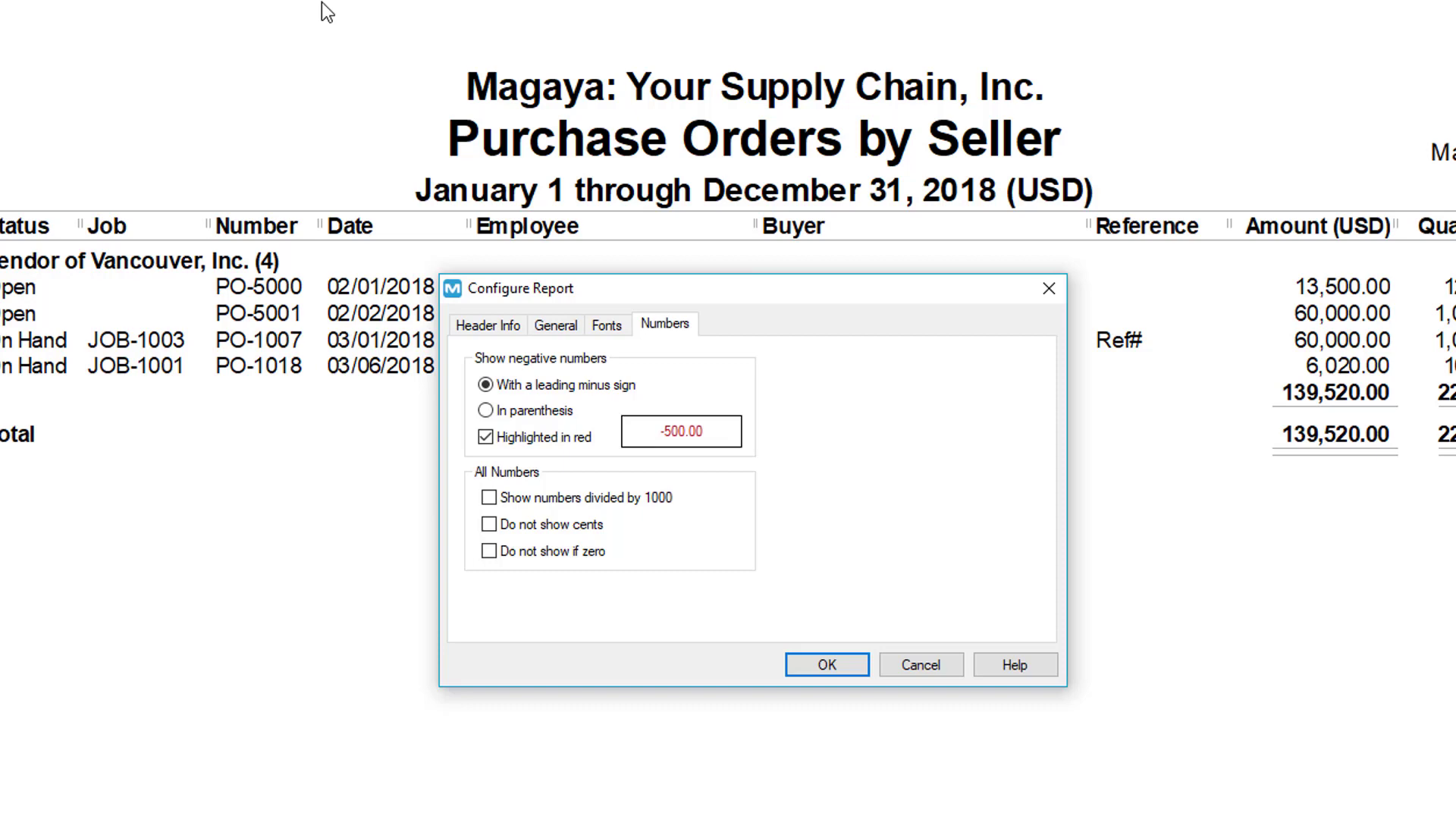
key(Escape)
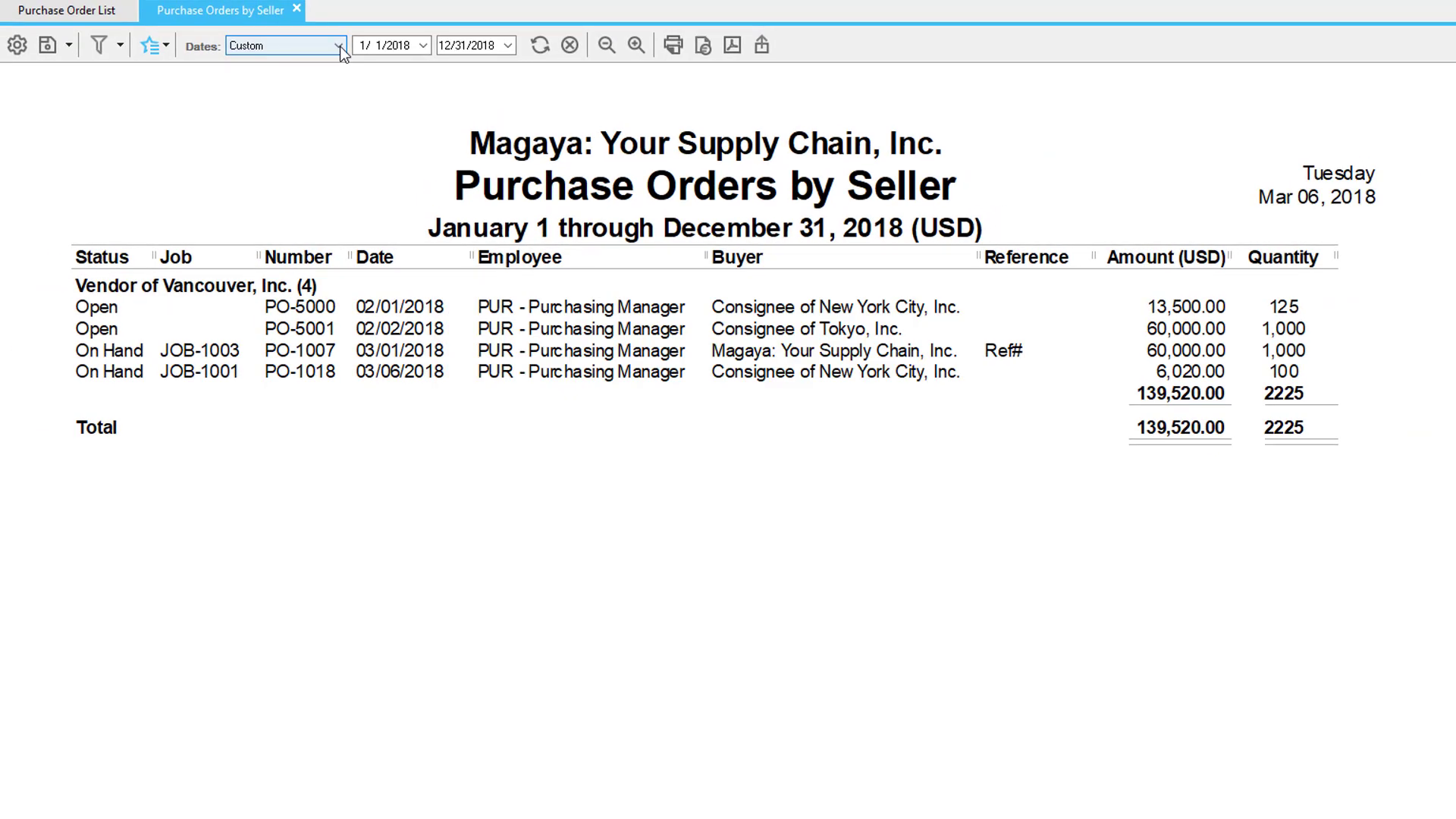
Step: Look through the report's date range, column, filter and save options
click(339, 47)
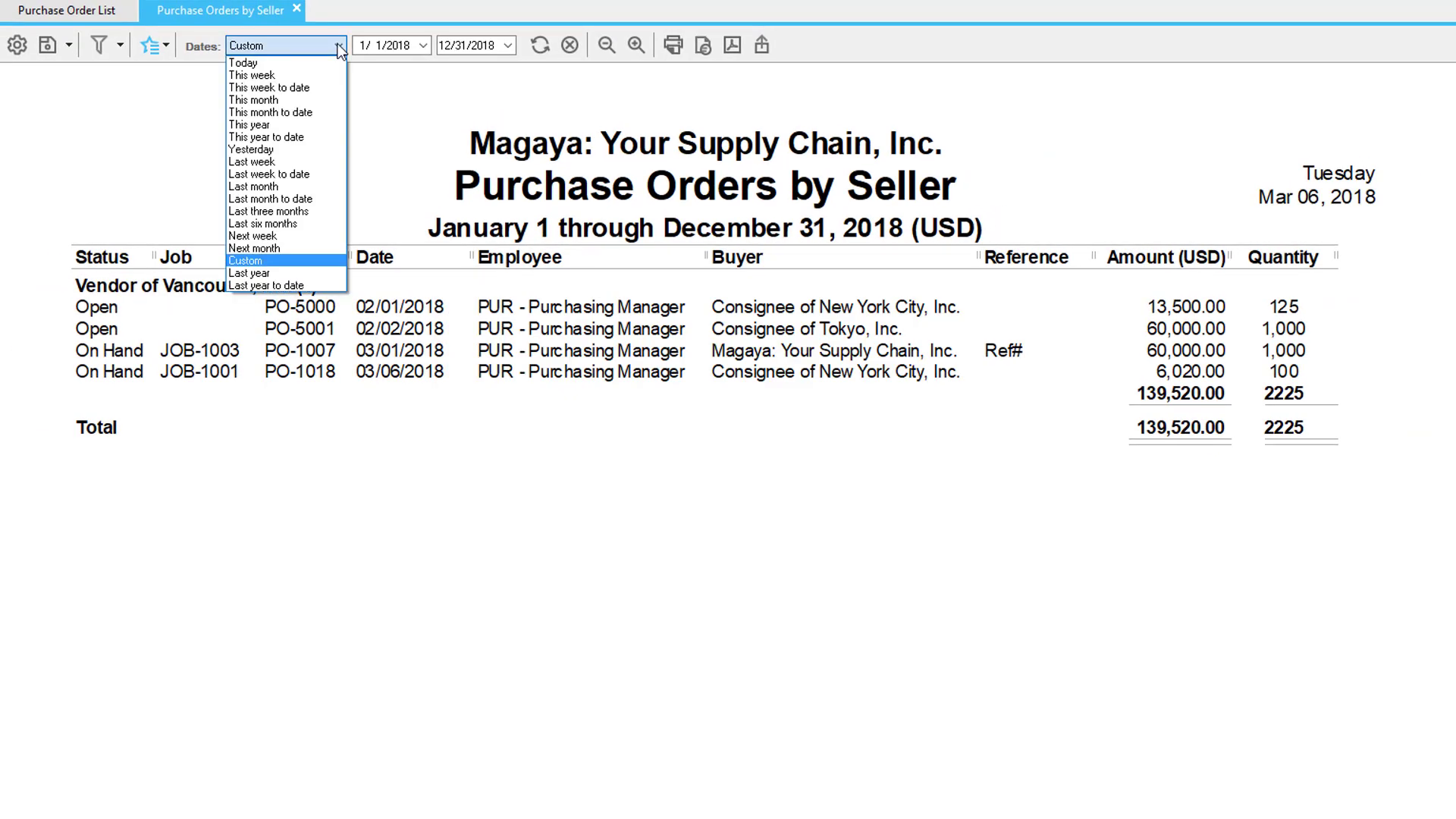
click(151, 45)
click(151, 46)
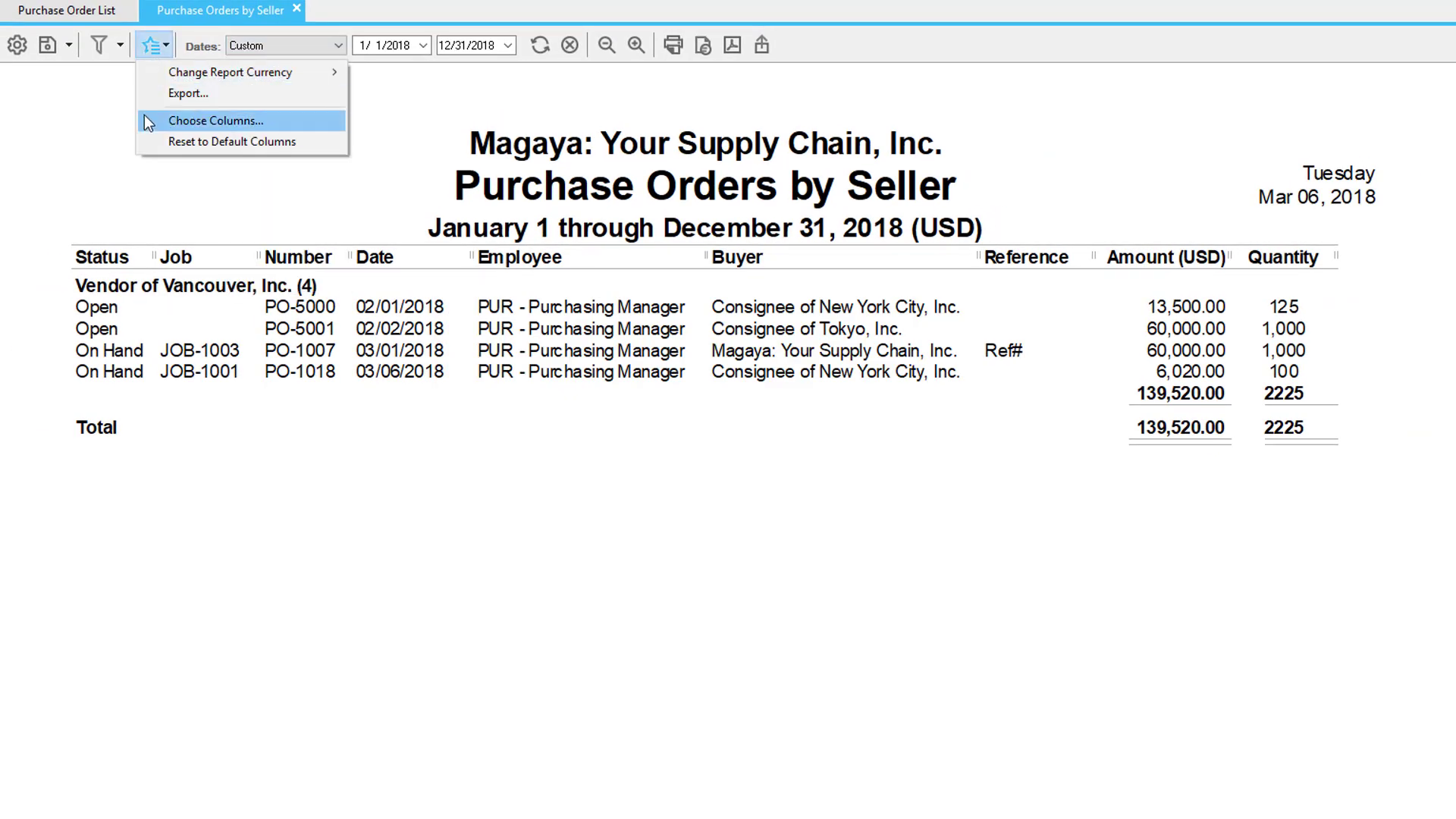
click(146, 119)
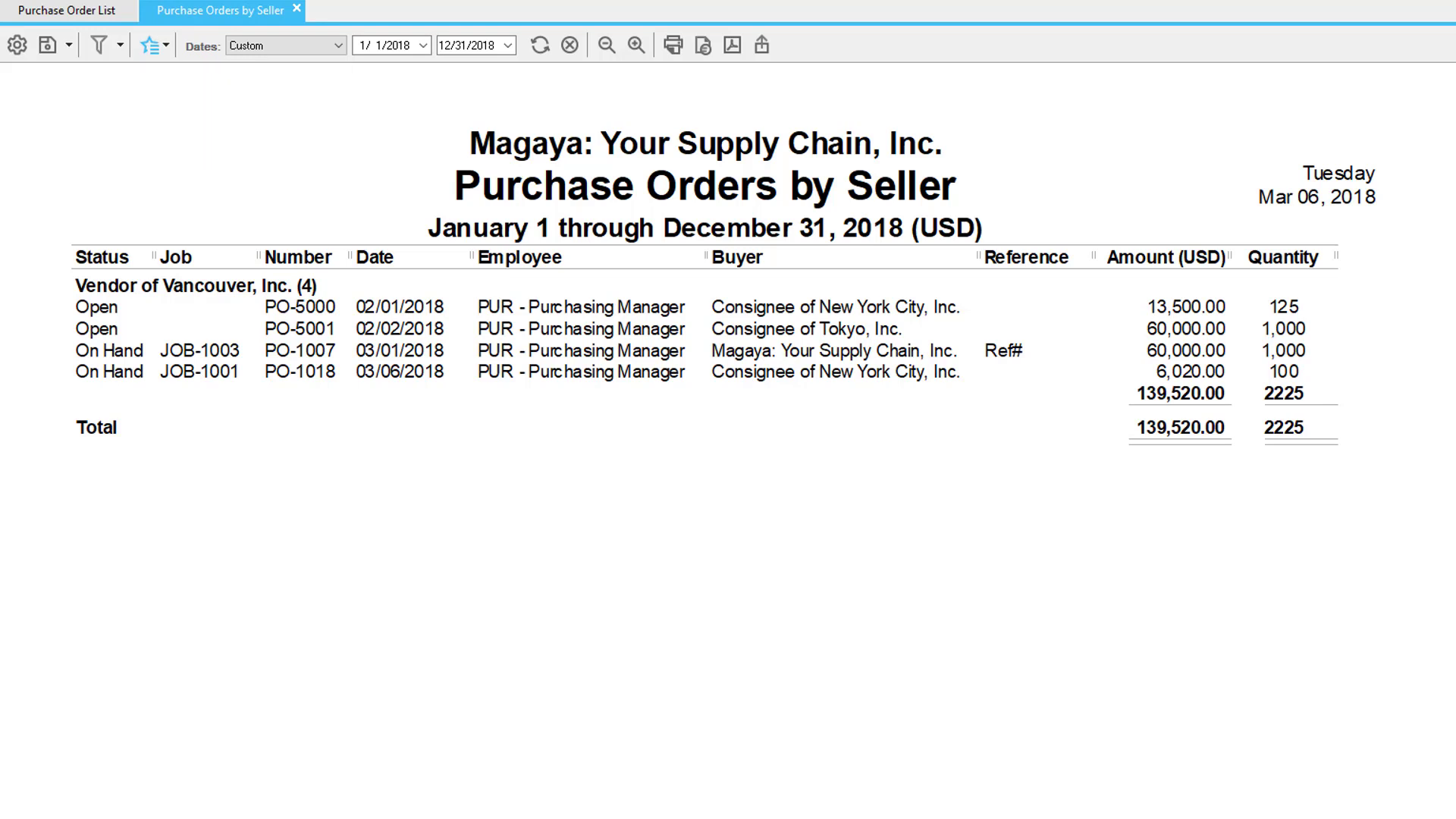
click(120, 45)
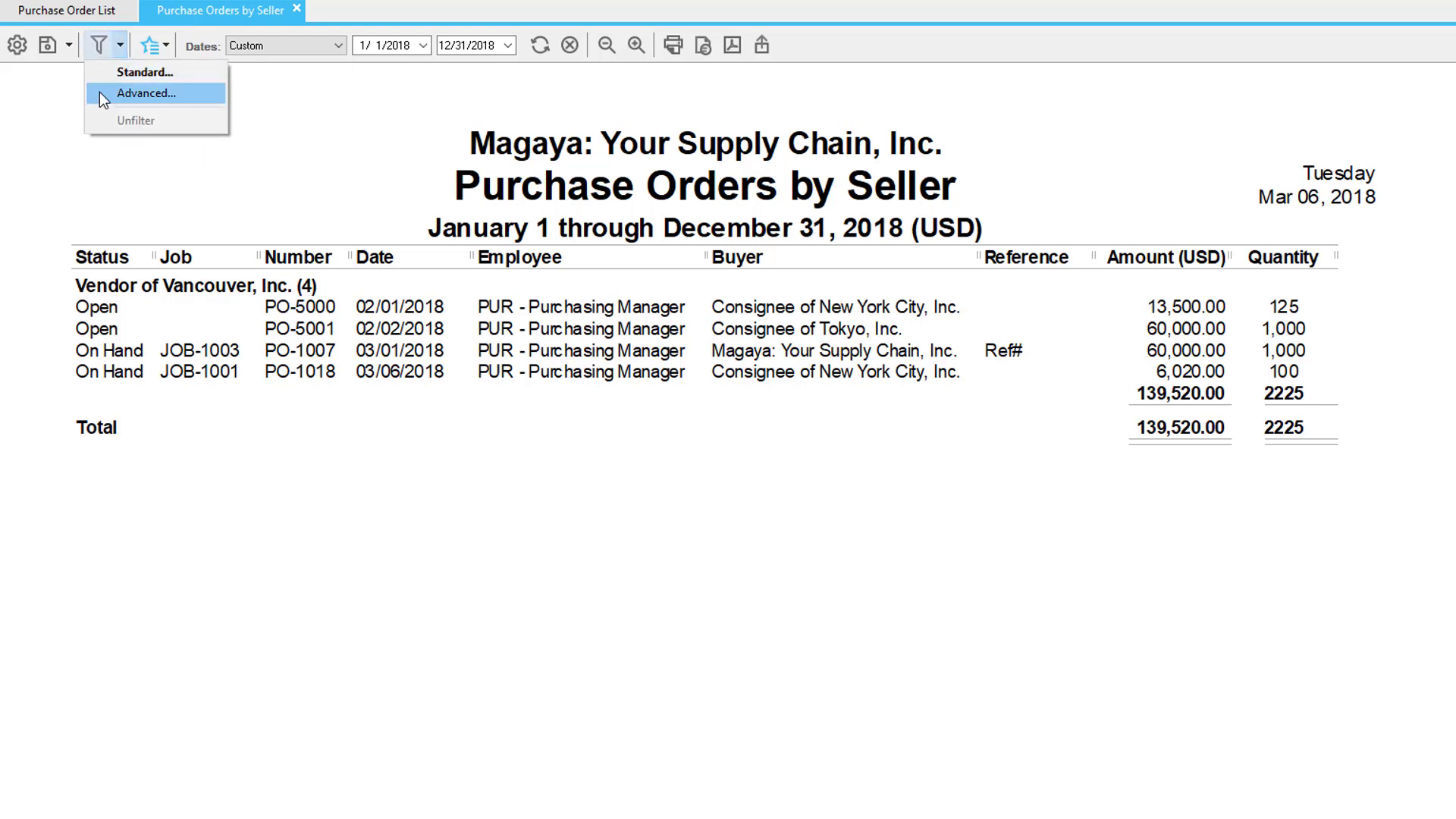
click(70, 47)
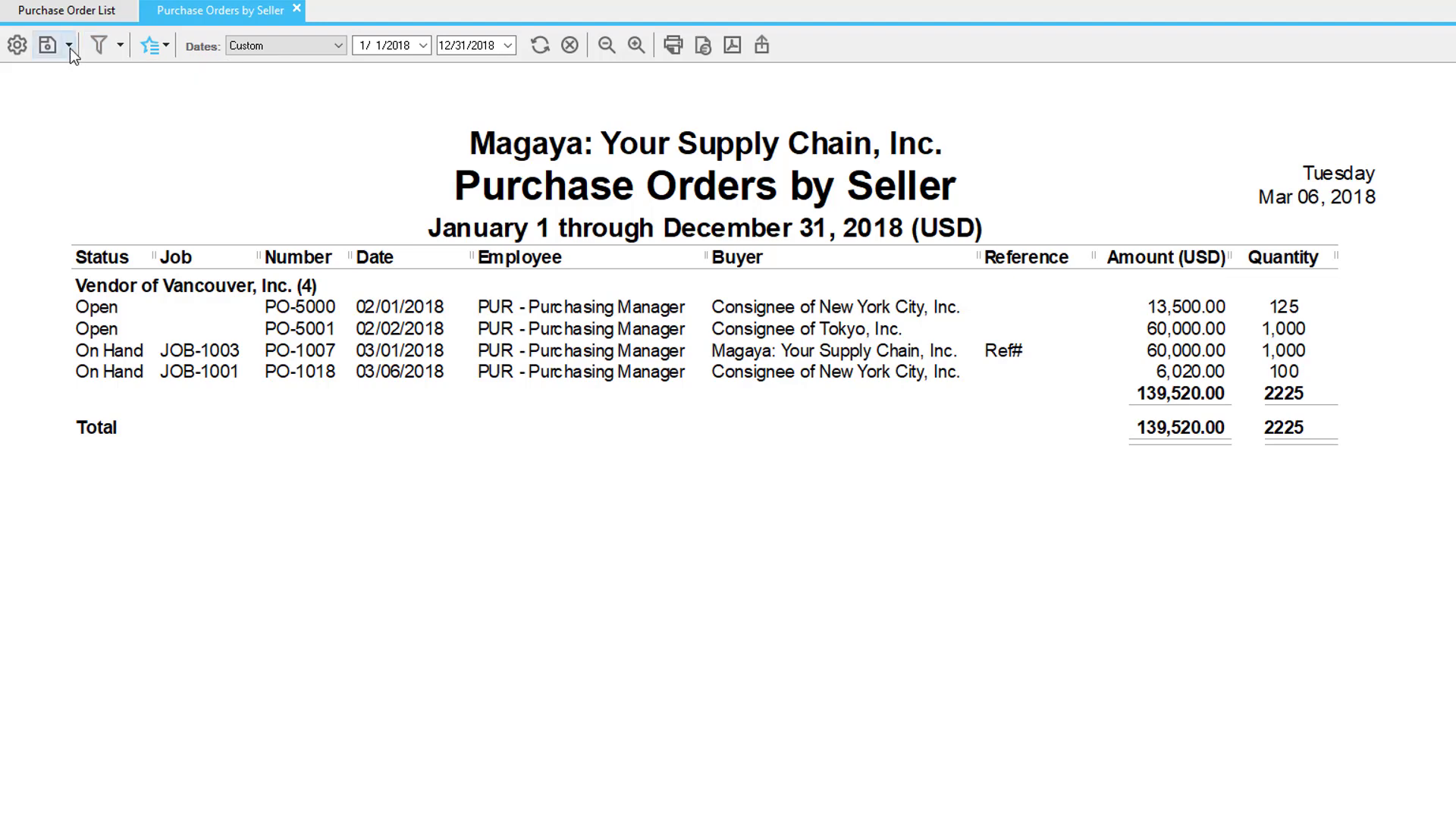
click(68, 46)
Step: Check the print and e-mail options available for the Purchase Orders by Seller report
click(915, 59)
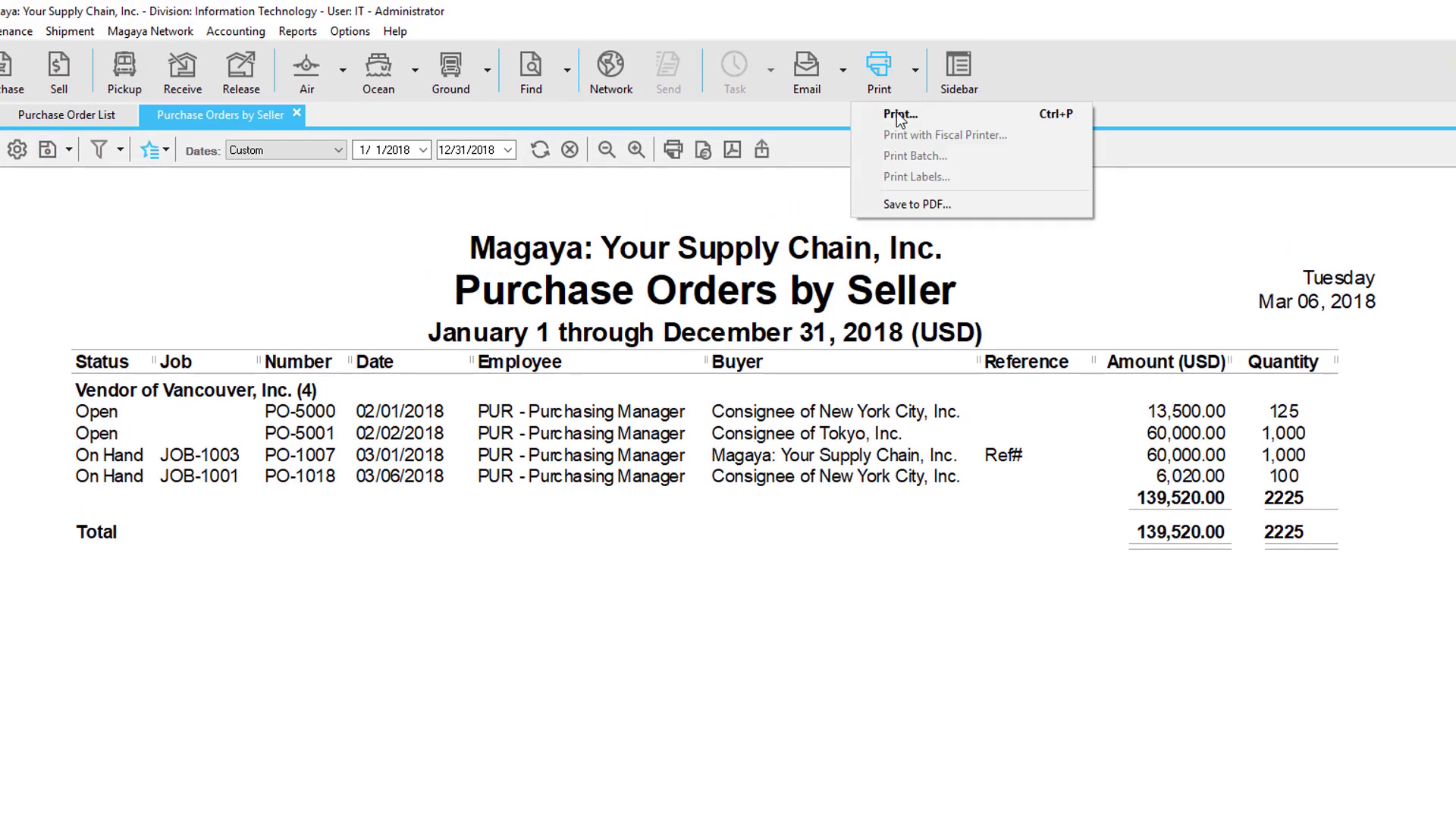
click(841, 99)
click(841, 92)
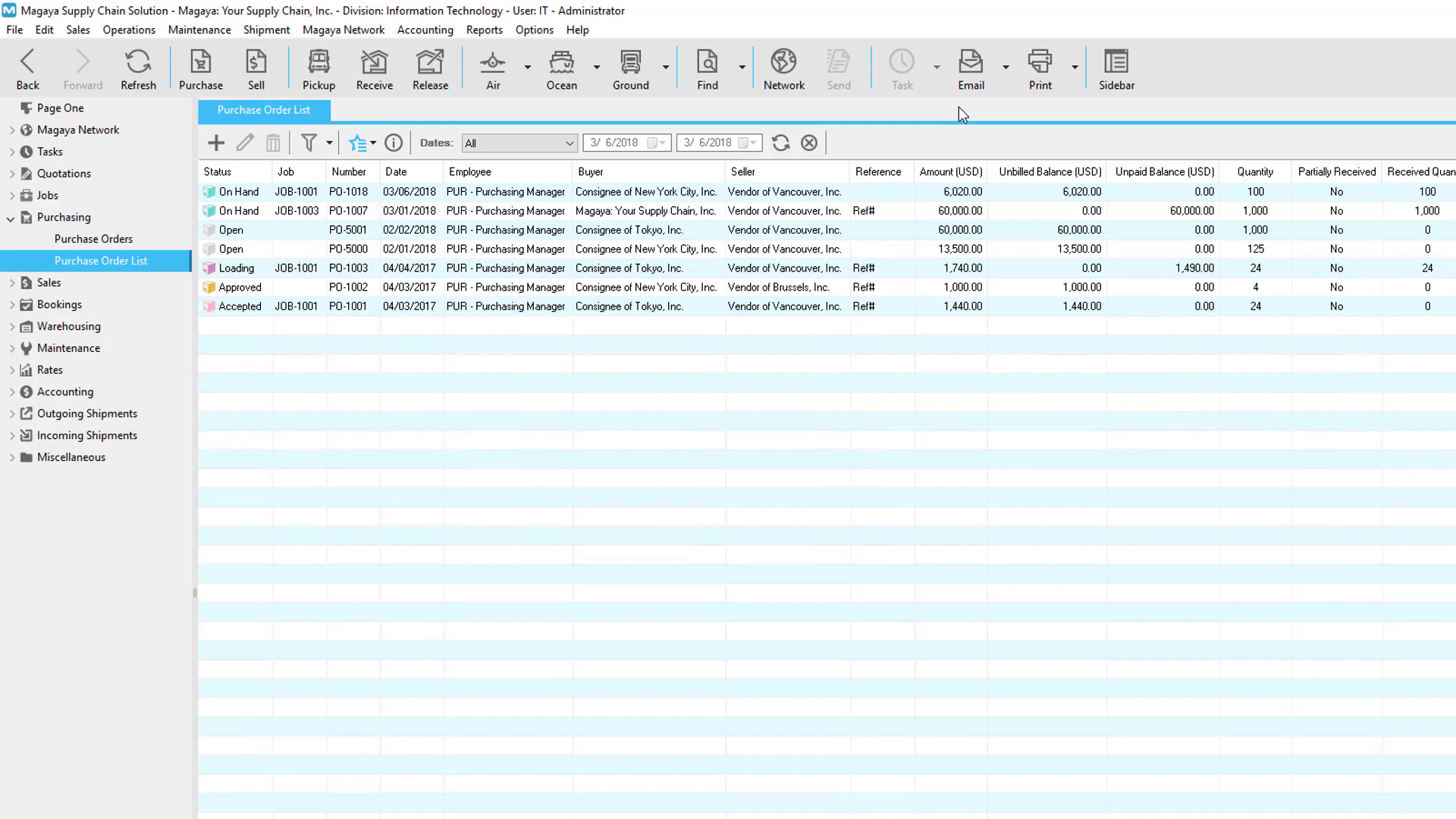
Step: Review the column settings of the Purchase Order List and close them
click(375, 144)
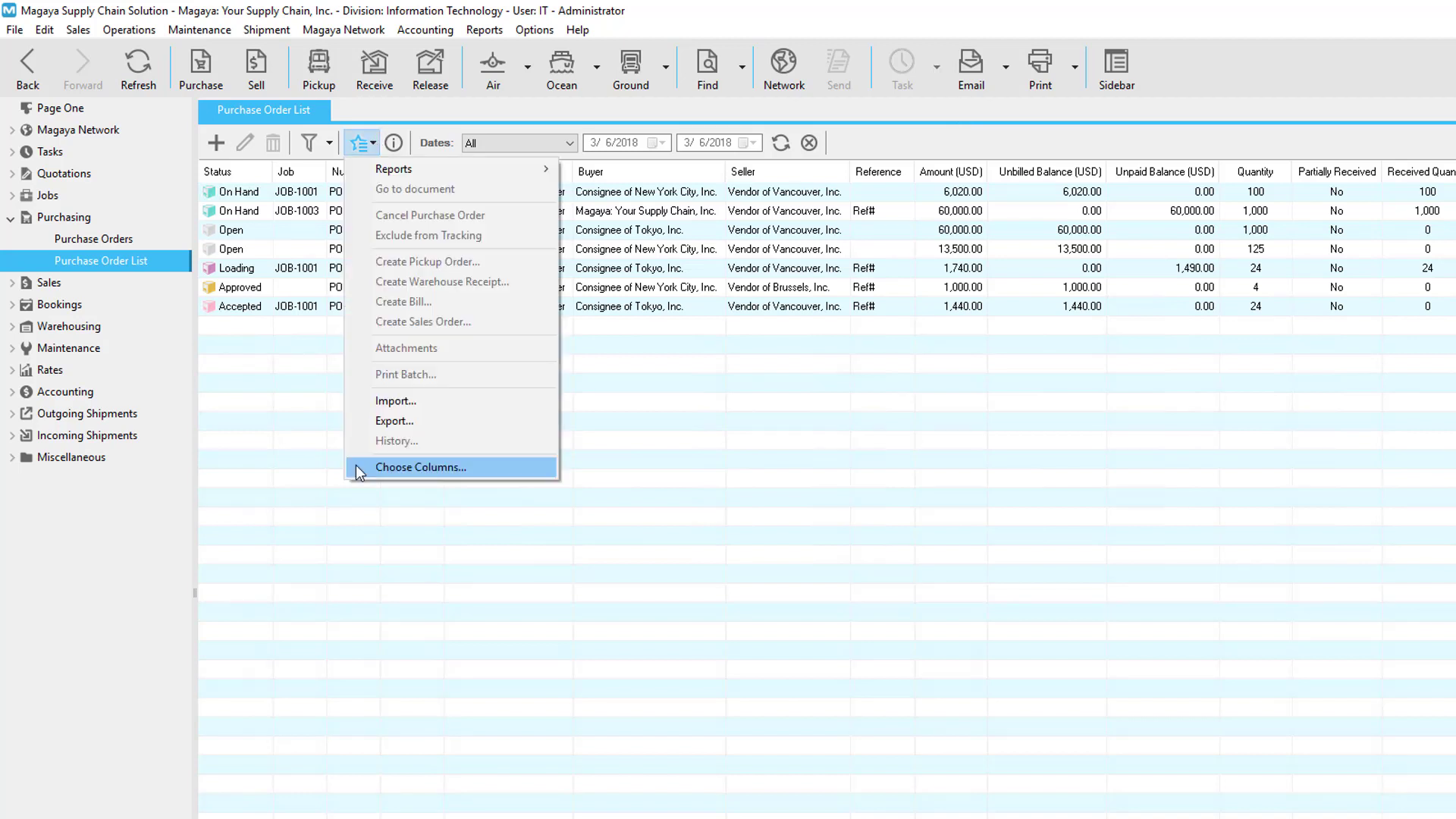
click(357, 465)
click(573, 668)
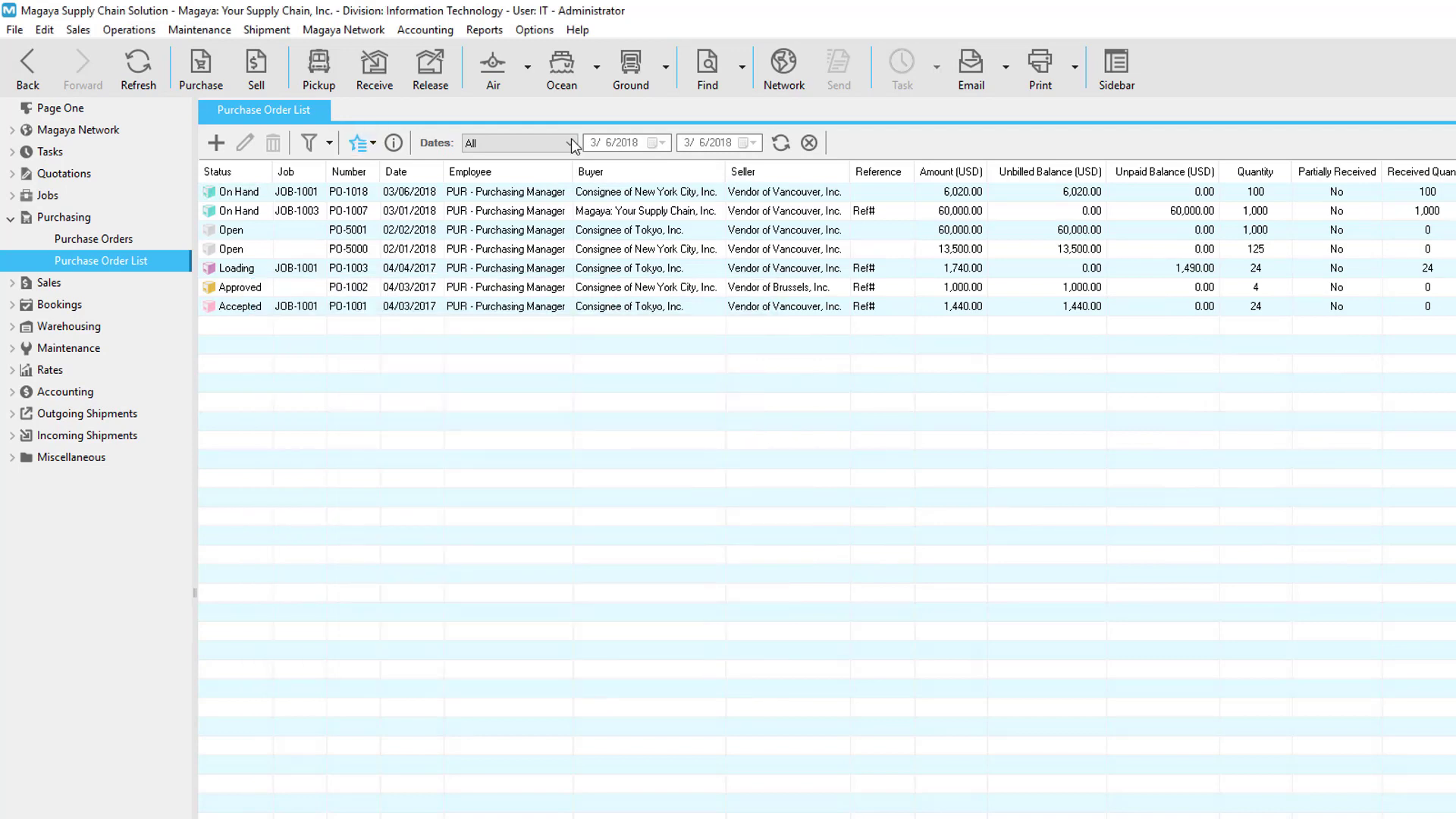
Step: Check the Purchase Order List's date ranges and standard filter, and open its advanced filter
click(572, 144)
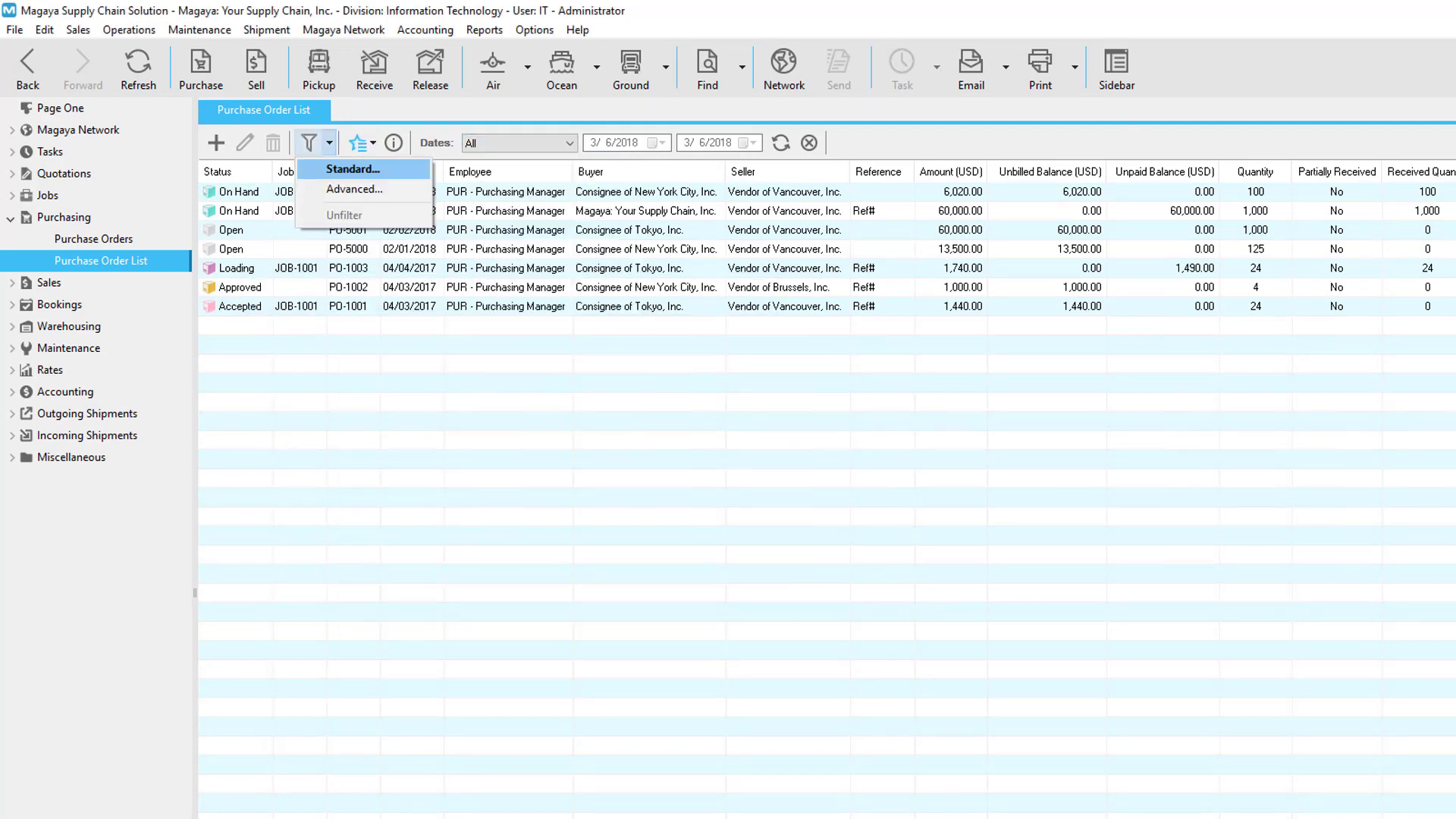
key(Return)
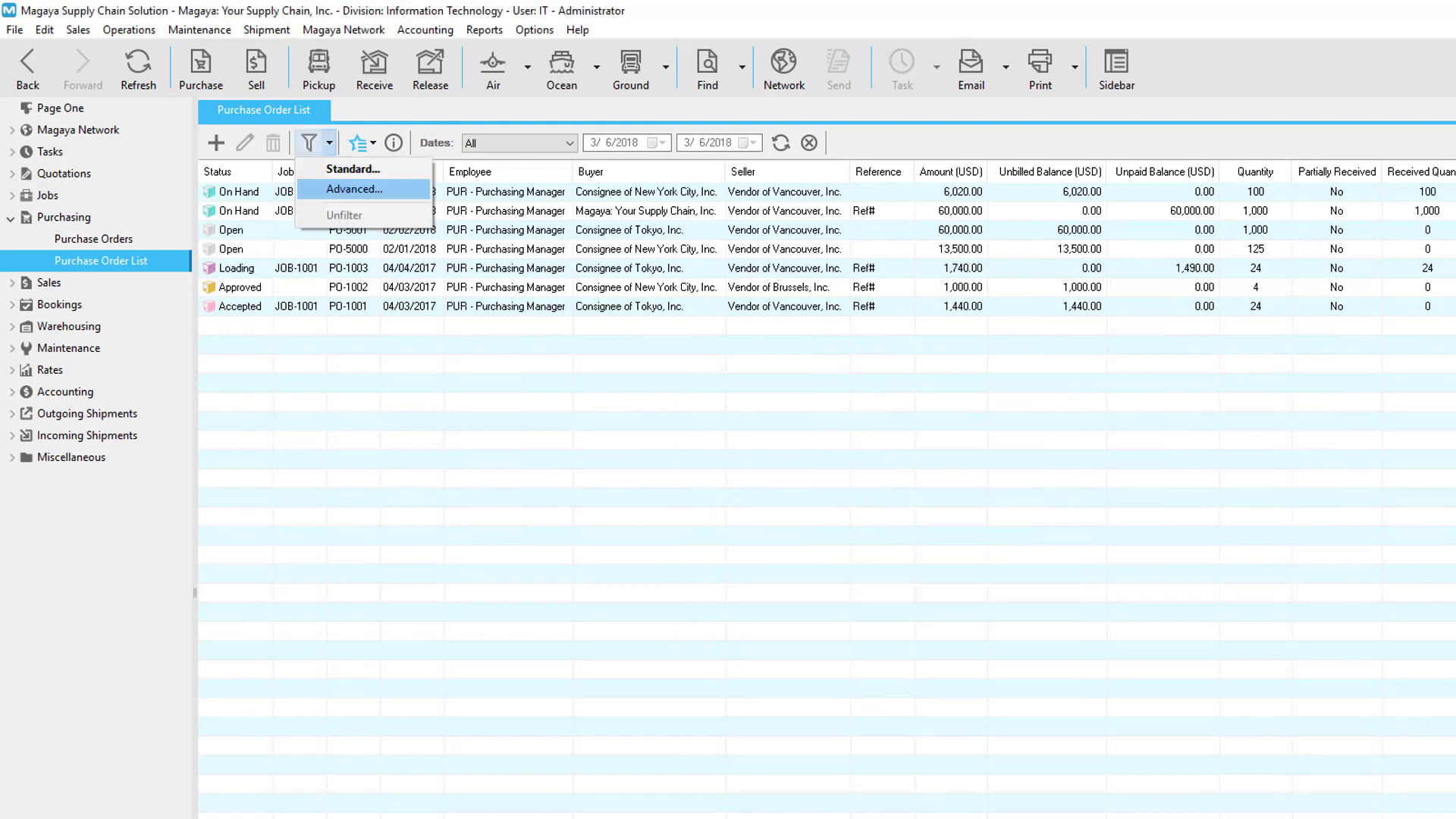
key(Return)
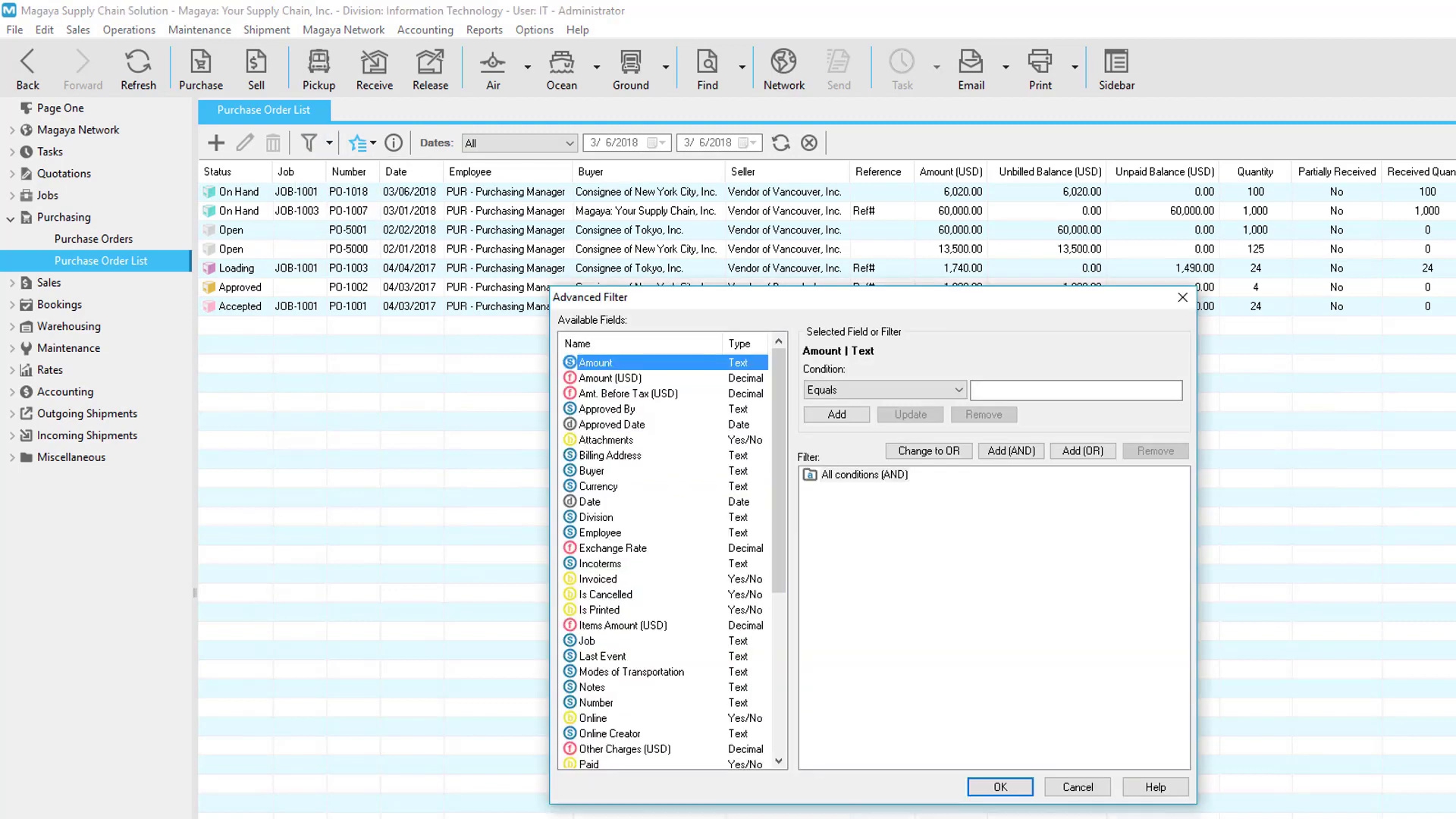